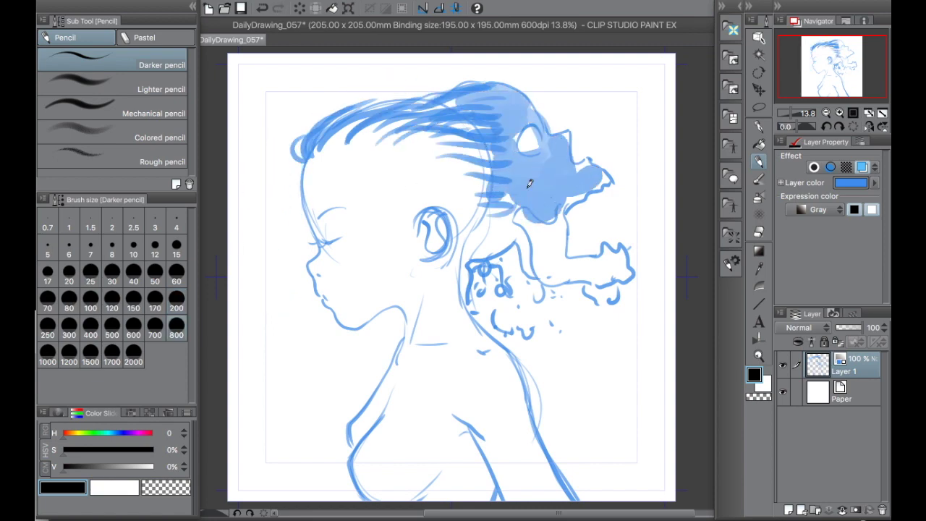
# Sketch thick flowing strands at brush size 170 from the hair down the neck, across the chest, shoulder and arm
pyautogui.moveTo(490, 266); pyautogui.dragTo(376, 477)
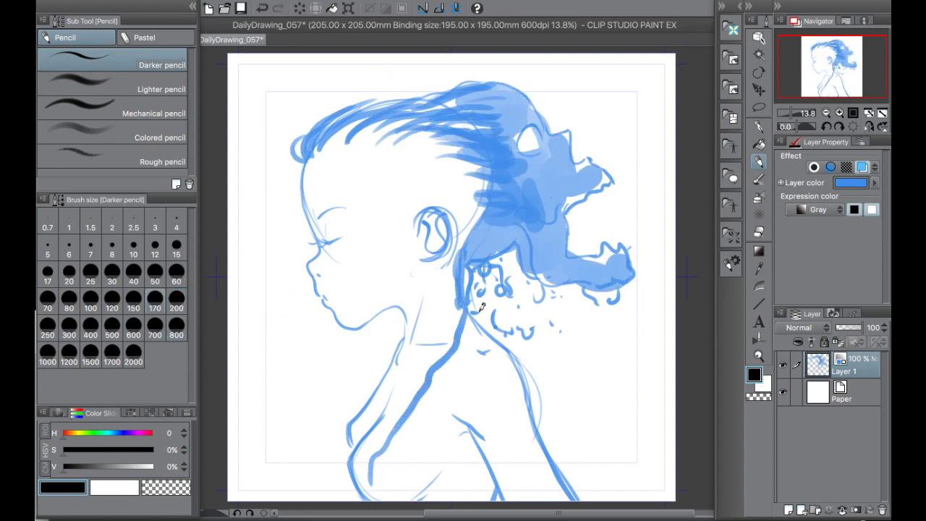
pyautogui.hotkey('ctrl', 'z')
pyautogui.moveTo(462, 254); pyautogui.dragTo(533, 469)
pyautogui.moveTo(518, 439); pyautogui.dragTo(543, 502)
pyautogui.moveTo(478, 329)
pyautogui.mouseDown()
pyautogui.moveTo(499, 373)
pyautogui.moveTo(354, 477)
pyautogui.mouseUp()
pyautogui.moveTo(354, 478)
pyautogui.mouseDown()
pyautogui.moveTo(439, 339)
pyautogui.moveTo(376, 499)
pyautogui.mouseUp()
pyautogui.moveTo(405, 336); pyautogui.dragTo(354, 423)
pyautogui.moveTo(463, 254)
pyautogui.mouseDown()
pyautogui.moveTo(406, 347)
pyautogui.moveTo(489, 452)
pyautogui.mouseUp()
pyautogui.moveTo(463, 343); pyautogui.dragTo(499, 499)
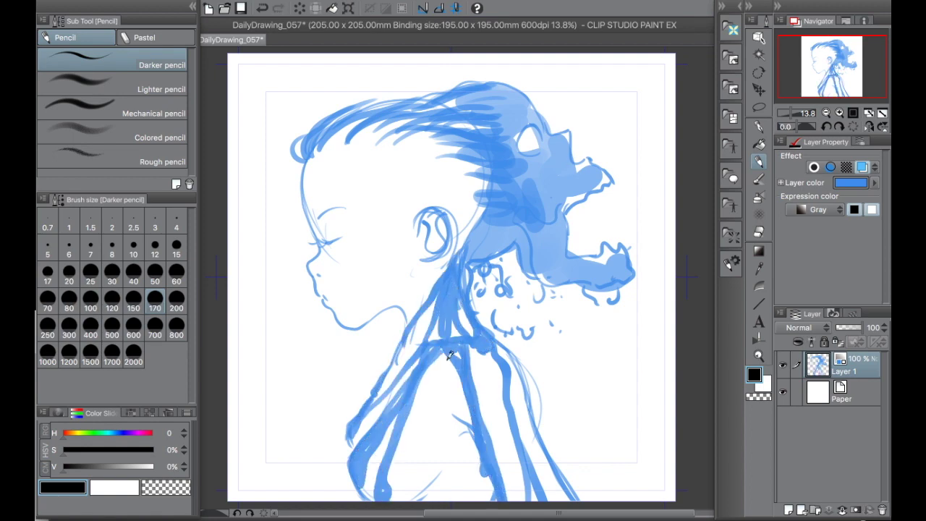
# Remove the sketched strands over the upper arm, clean up the jaw area and fill in the strands on the neck
pyautogui.hotkey('ctrl', 'z')
pyautogui.press('e')
pyautogui.moveTo(449, 268)
pyautogui.mouseDown()
pyautogui.moveTo(405, 348)
pyautogui.moveTo(420, 305)
pyautogui.mouseUp()
pyautogui.press('p')
pyautogui.moveTo(396, 373); pyautogui.dragTo(450, 284)
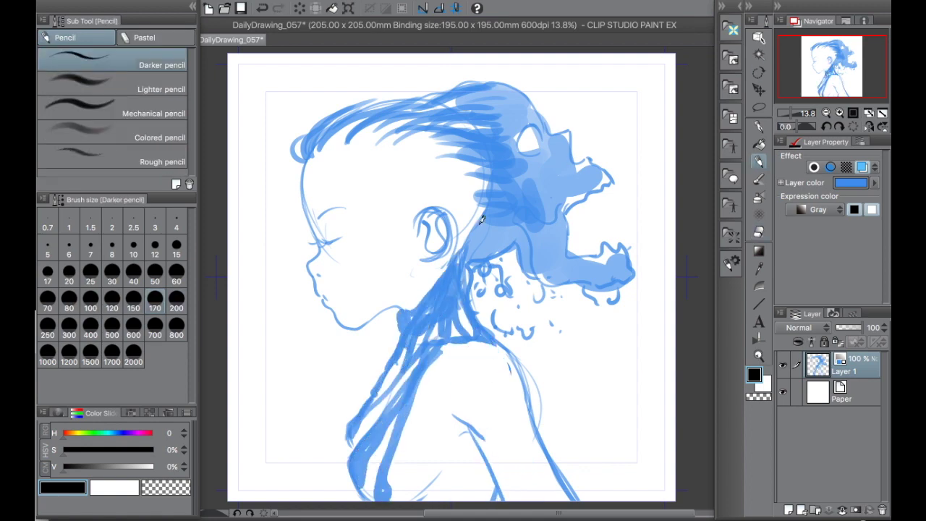
pyautogui.moveTo(568, 268); pyautogui.dragTo(549, 181)
# Lower the sketch layer's opacity to 33% and add a new layer above it
pyautogui.moveTo(868, 327); pyautogui.dragTo(853, 327)
pyautogui.click(788, 510)
# Ink the face profile with the Mapping pen at size 30, and the nostril, mouth corner and closed eye at size 50
pyautogui.press('p')
pyautogui.scroll(4, 388, 238)
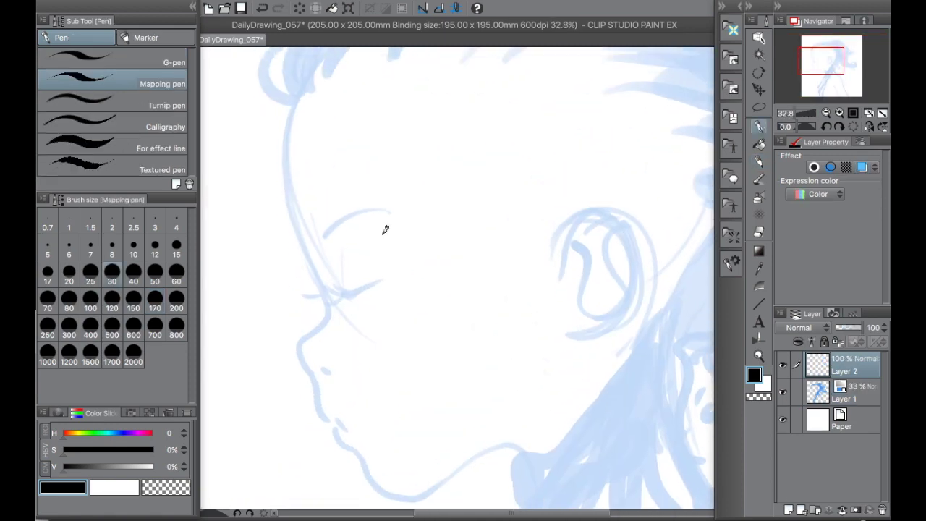
pyautogui.moveTo(346, 138)
pyautogui.mouseDown()
pyautogui.moveTo(458, 474)
pyautogui.moveTo(537, 463)
pyautogui.mouseUp()
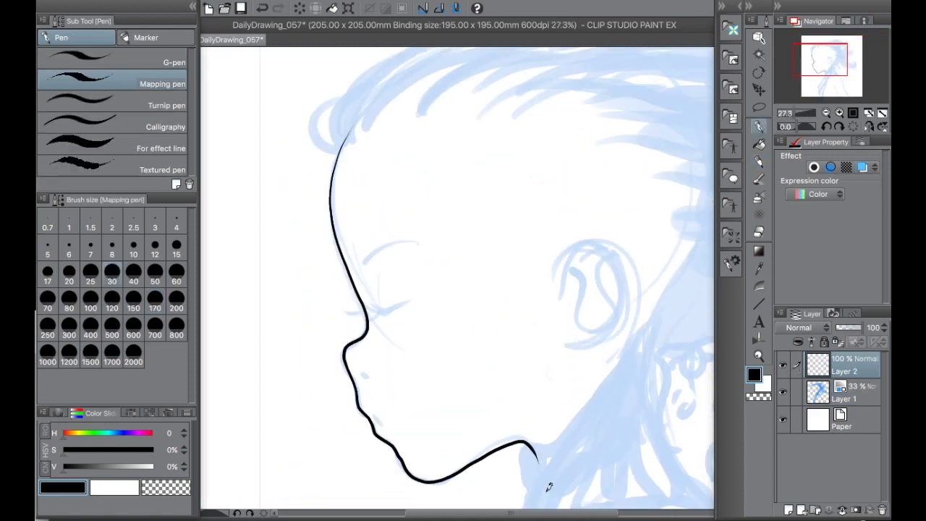
pyautogui.click(155, 276)
pyautogui.moveTo(359, 374); pyautogui.dragTo(367, 376)
pyautogui.moveTo(372, 416); pyautogui.dragTo(378, 421)
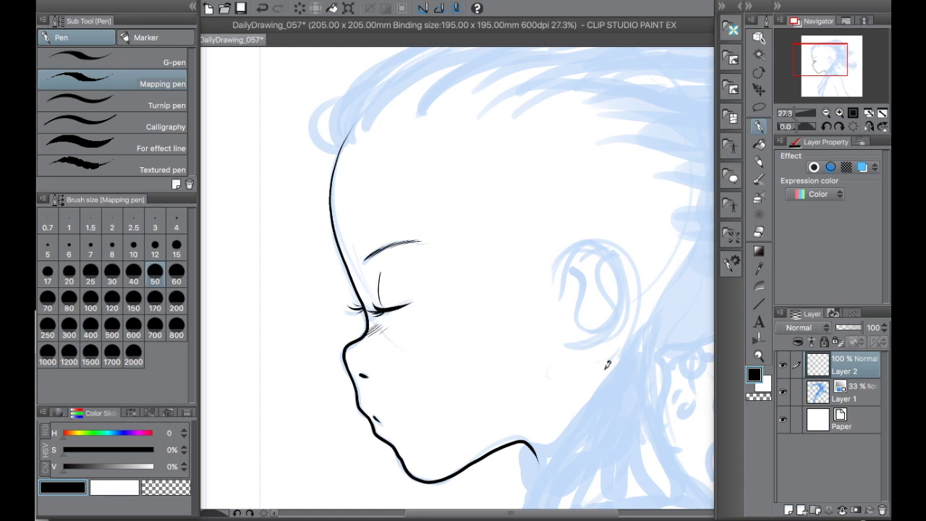
# Ink the ear's outer contour and inner folds, with short hatching under the earlobe
pyautogui.moveTo(558, 290)
pyautogui.mouseDown()
pyautogui.moveTo(612, 237)
pyautogui.moveTo(569, 327)
pyautogui.moveTo(587, 284)
pyautogui.mouseUp()
pyautogui.moveTo(578, 288); pyautogui.dragTo(617, 273)
pyautogui.moveTo(578, 327); pyautogui.dragTo(626, 275)
pyautogui.moveTo(575, 273)
pyautogui.mouseDown()
pyautogui.moveTo(612, 268)
pyautogui.moveTo(604, 256)
pyautogui.moveTo(605, 273)
pyautogui.mouseUp()
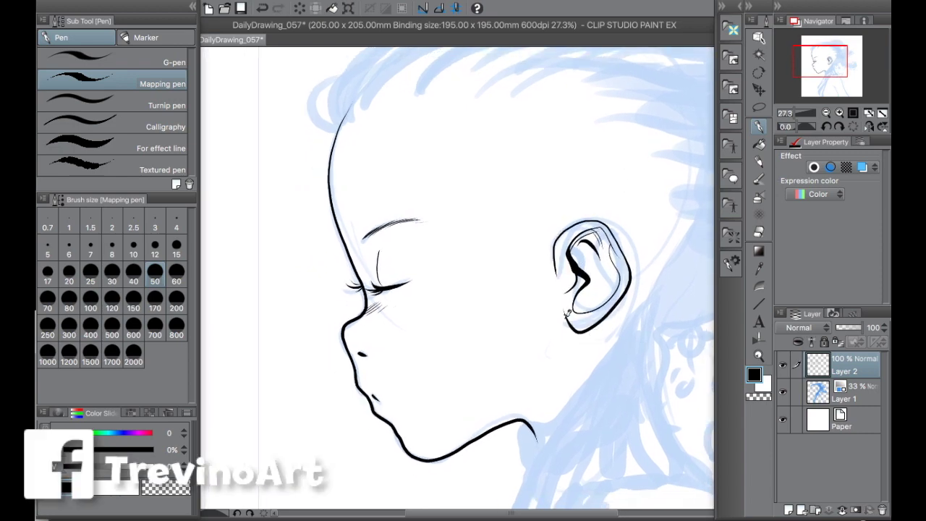
pyautogui.moveTo(600, 377); pyautogui.dragTo(608, 422)
# Ink the swept-back front hair from the forehead curl over the crown with thick tapered strokes at size 80
pyautogui.moveTo(340, 168); pyautogui.dragTo(413, 88)
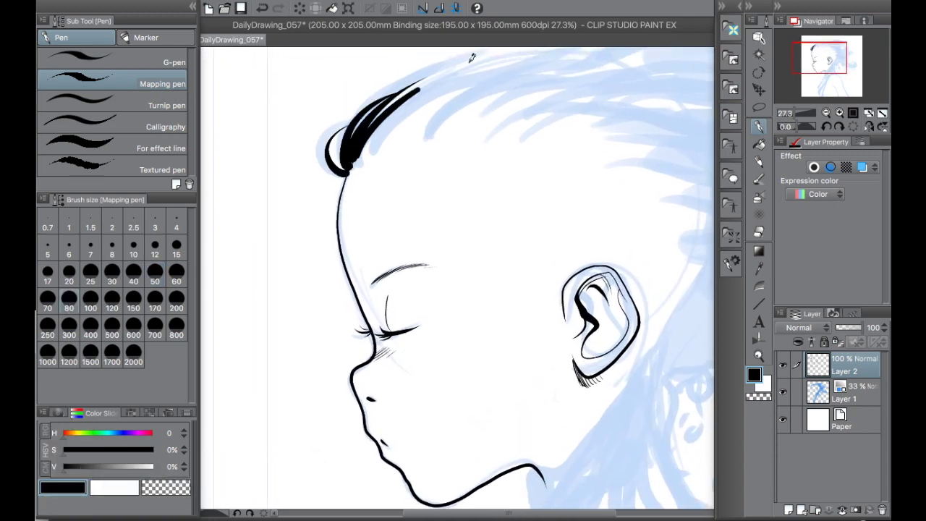
pyautogui.moveTo(362, 158); pyautogui.dragTo(501, 62)
pyautogui.moveTo(354, 138); pyautogui.dragTo(526, 49)
pyautogui.moveTo(391, 142); pyautogui.dragTo(548, 61)
pyautogui.moveTo(436, 124); pyautogui.dragTo(546, 76)
pyautogui.moveTo(470, 101); pyautogui.dragTo(461, 159)
pyautogui.moveTo(458, 128)
pyautogui.mouseDown()
pyautogui.moveTo(619, 110)
pyautogui.moveTo(540, 108)
pyautogui.mouseUp()
pyautogui.moveTo(512, 131); pyautogui.dragTo(605, 116)
pyautogui.moveTo(430, 180)
pyautogui.mouseDown()
pyautogui.moveTo(548, 120)
pyautogui.moveTo(558, 131)
pyautogui.mouseUp()
pyautogui.moveTo(320, 216); pyautogui.dragTo(302, 232)
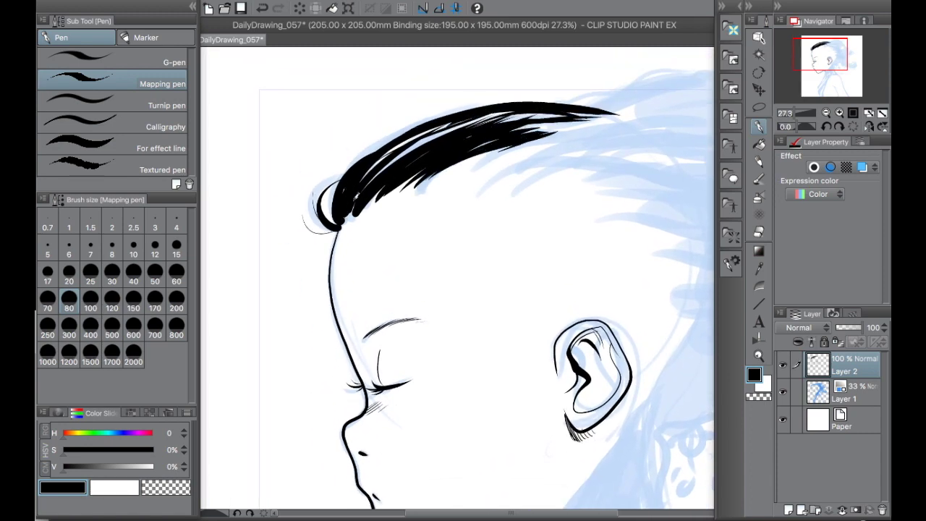
pyautogui.moveTo(340, 177); pyautogui.dragTo(397, 138)
pyautogui.moveTo(383, 140); pyautogui.dragTo(499, 103)
# Ink the edge of the dark mass from behind the ear to the jaw, plus the front and back neck lines
pyautogui.moveTo(593, 405); pyautogui.dragTo(587, 238)
pyautogui.moveTo(626, 268); pyautogui.dragTo(526, 376)
pyautogui.moveTo(614, 291); pyautogui.dragTo(528, 373)
pyautogui.moveTo(528, 362); pyautogui.dragTo(518, 434)
pyautogui.moveTo(645, 216)
pyautogui.mouseDown()
pyautogui.moveTo(672, 405)
pyautogui.moveTo(581, 326)
pyautogui.mouseUp()
pyautogui.scroll(-3, 640, 408)
pyautogui.scroll(5, 581, 325)
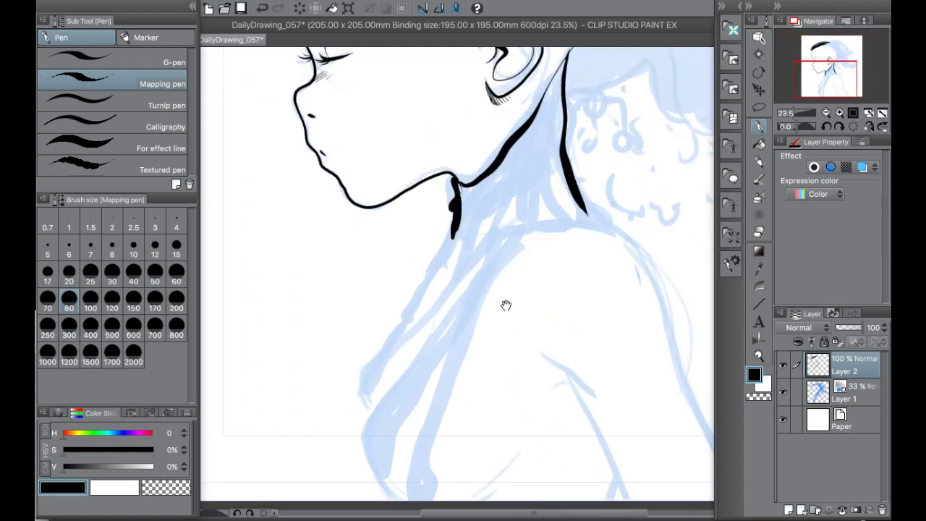
# Ink the outlines of the strands running from the neck down over the chest and along the shoulder line
pyautogui.moveTo(498, 175); pyautogui.dragTo(370, 422)
pyautogui.moveTo(527, 228); pyautogui.dragTo(376, 507)
pyautogui.moveTo(533, 246); pyautogui.dragTo(406, 507)
pyautogui.moveTo(565, 223); pyautogui.dragTo(451, 507)
pyautogui.moveTo(557, 224)
pyautogui.mouseDown()
pyautogui.moveTo(548, 238)
pyautogui.moveTo(454, 194)
pyautogui.mouseUp()
pyautogui.moveTo(327, 364)
pyautogui.mouseDown()
pyautogui.moveTo(337, 404)
pyautogui.moveTo(472, 149)
pyautogui.mouseUp()
pyautogui.moveTo(391, 337)
pyautogui.mouseDown()
pyautogui.moveTo(502, 146)
pyautogui.moveTo(457, 252)
pyautogui.mouseUp()
pyautogui.moveTo(559, 183)
pyautogui.mouseDown()
pyautogui.moveTo(418, 342)
pyautogui.moveTo(391, 395)
pyautogui.mouseUp()
pyautogui.scroll(-2, 405, 362)
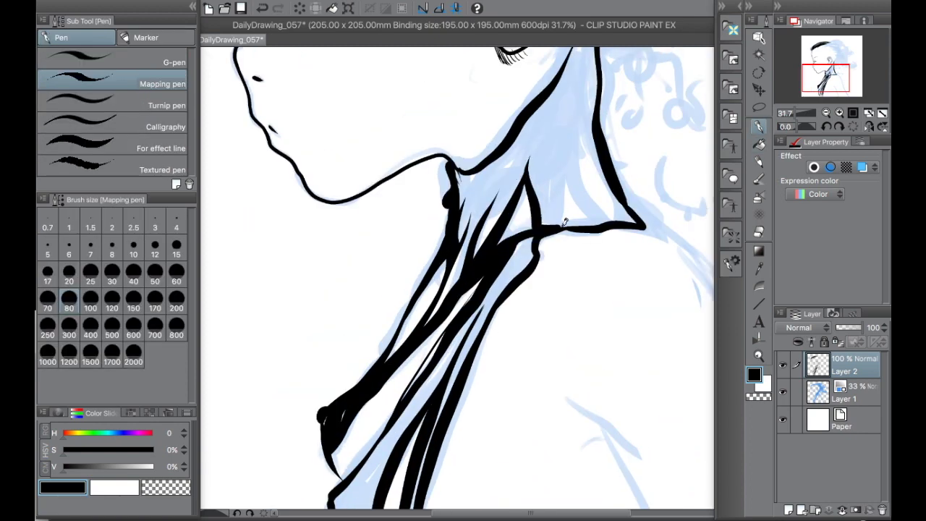
# Fill the neck area and the chest strands with solid black, leaving narrow gaps between the strands
pyautogui.press('g')
pyautogui.click(593, 144)
pyautogui.press('p')
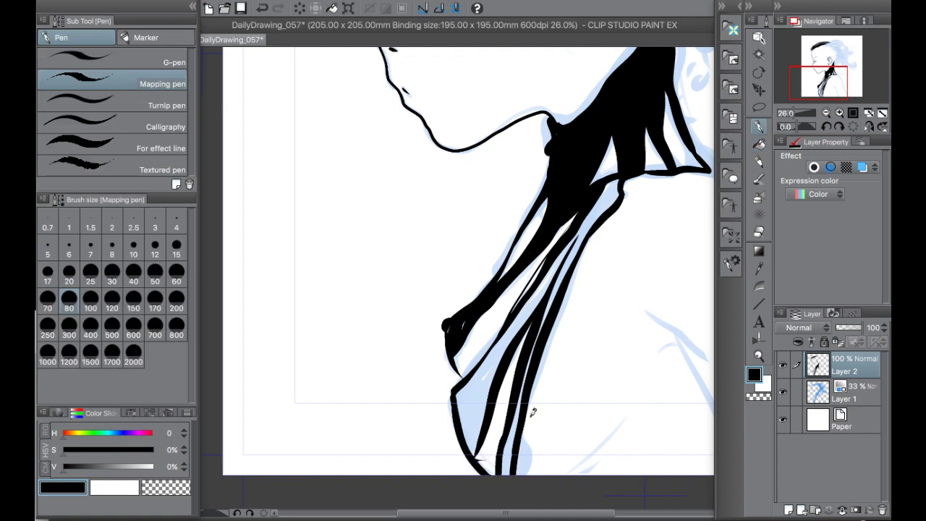
pyautogui.moveTo(583, 247); pyautogui.dragTo(477, 463)
pyautogui.moveTo(661, 389); pyautogui.dragTo(603, 327)
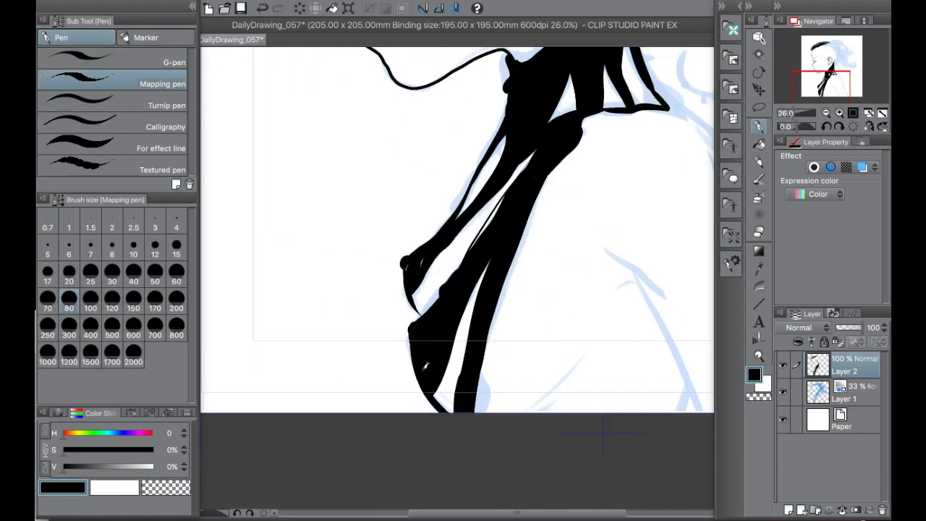
# Paint small white drip highlights on the black chest strands
pyautogui.press('x')
pyautogui.moveTo(562, 261); pyautogui.dragTo(552, 296)
pyautogui.moveTo(463, 375); pyautogui.dragTo(486, 293)
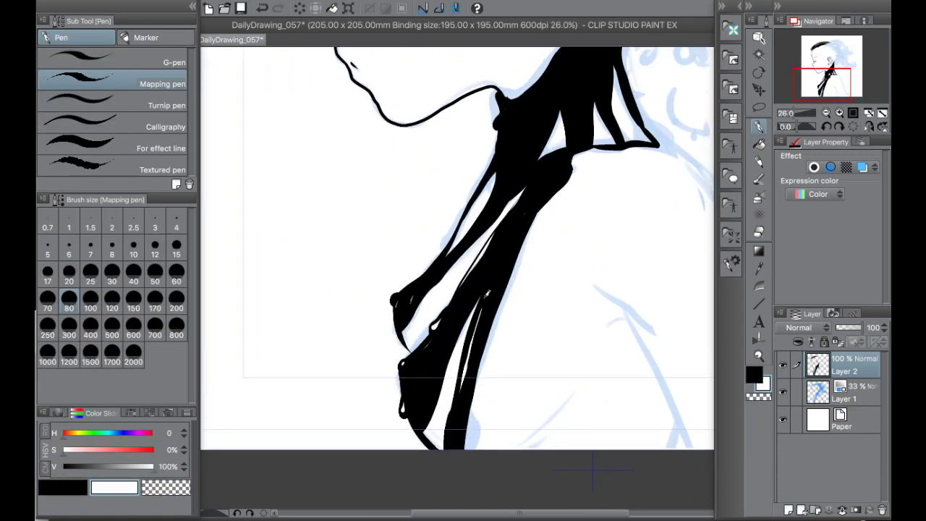
# Ink the chest curve, armpit crease, arm lines and the shoulder and back contour with the pen at size 40
pyautogui.press('x')
pyautogui.scroll(-3, 614, 417)
pyautogui.scroll(3, 498, 159)
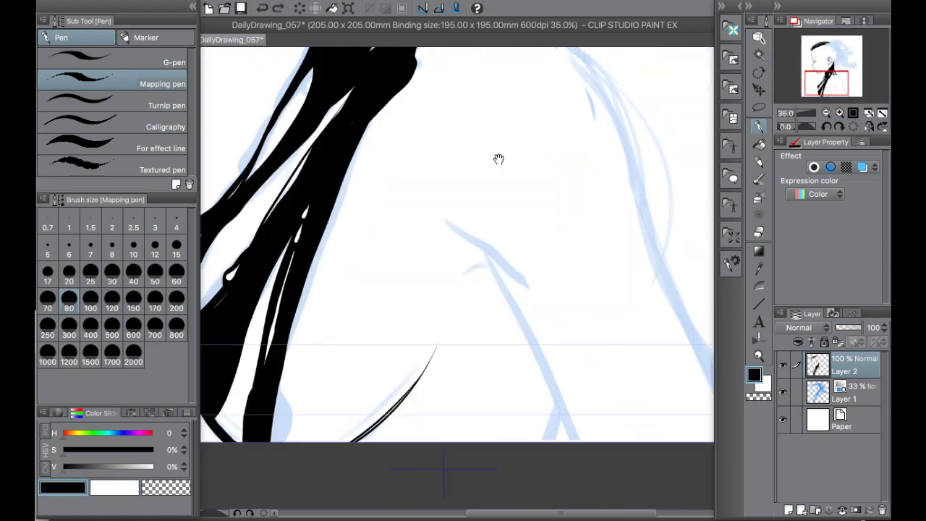
pyautogui.moveTo(444, 220); pyautogui.dragTo(487, 251)
pyautogui.moveTo(511, 307); pyautogui.dragTo(550, 401)
pyautogui.moveTo(491, 101); pyautogui.dragTo(679, 441)
pyautogui.moveTo(548, 352); pyautogui.dragTo(570, 386)
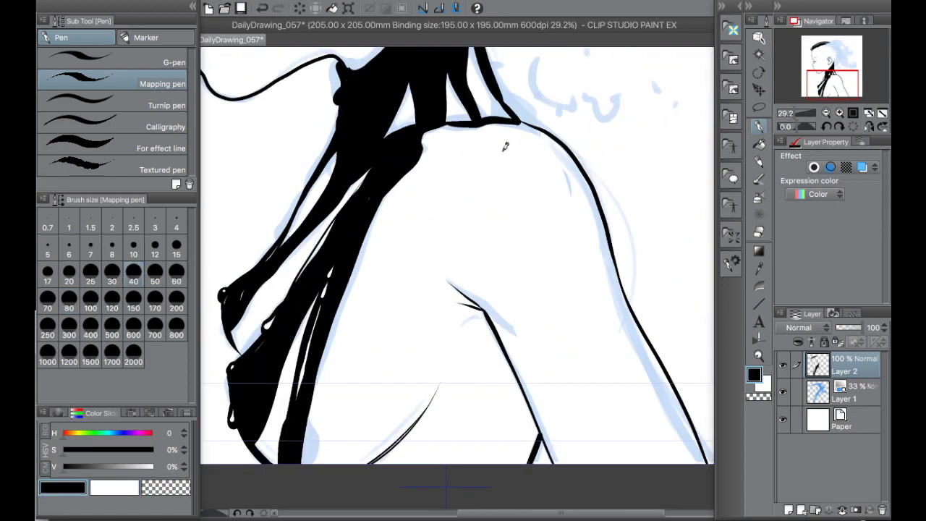
pyautogui.scroll(-3, 588, 246)
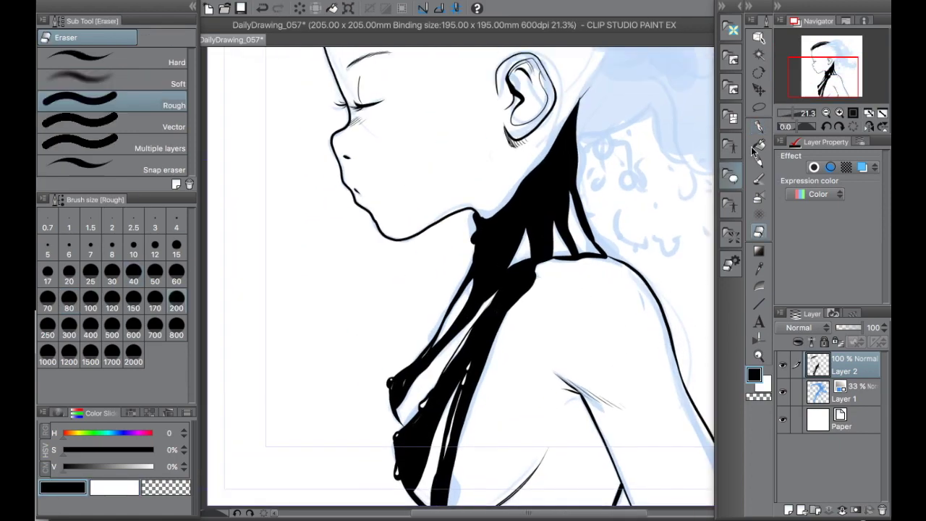
pyautogui.scroll(2, 611, 331)
pyautogui.scroll(-3, 572, 231)
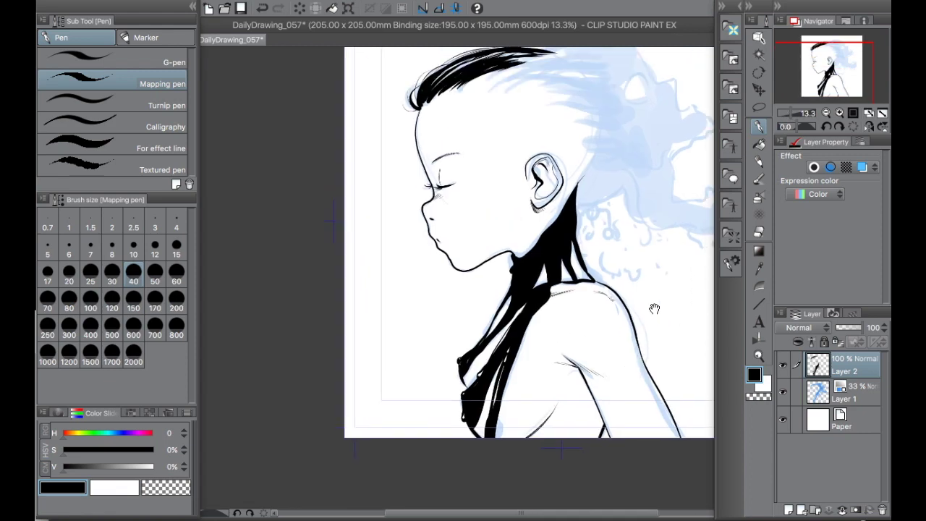
# Ink spiky tapered hair strokes along the hairline from the temple to the back of the head
pyautogui.scroll(2, 519, 369)
pyautogui.scroll(-2, 519, 368)
pyautogui.scroll(3, 382, 165)
pyautogui.moveTo(453, 147); pyautogui.dragTo(382, 165)
pyautogui.moveTo(516, 190); pyautogui.dragTo(391, 167)
pyautogui.moveTo(529, 209); pyautogui.dragTo(513, 289)
pyautogui.moveTo(613, 324); pyautogui.dragTo(537, 337)
# Ink the outline of the skull-shaped hair mass at size 150, including its nose, open jaws, teeth and eye socket
pyautogui.moveTo(329, 144)
pyautogui.mouseDown()
pyautogui.moveTo(450, 118)
pyautogui.moveTo(606, 256)
pyautogui.moveTo(583, 271)
pyautogui.mouseUp()
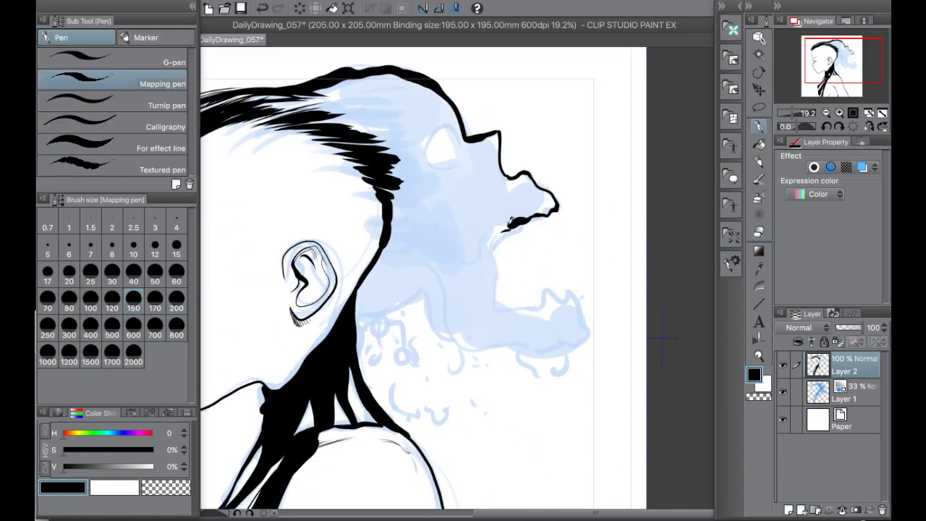
pyautogui.moveTo(528, 216)
pyautogui.mouseDown()
pyautogui.moveTo(578, 311)
pyautogui.moveTo(401, 304)
pyautogui.mouseUp()
pyautogui.scroll(-2, 401, 304)
pyautogui.scroll(2, 266, 342)
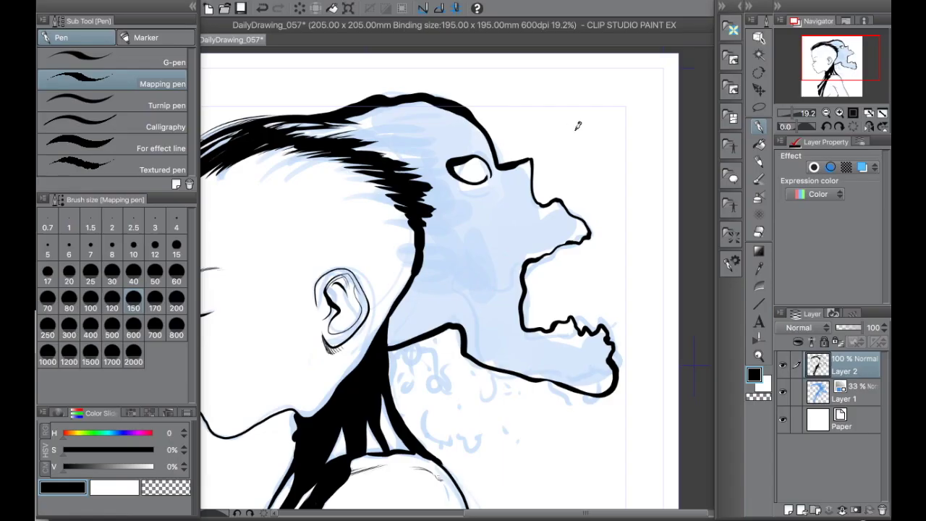
# Rework the eye socket outline and fill the skull-shaped hair mass with solid black around the open eye
pyautogui.hotkey('ctrl', 'z')
pyautogui.hotkey('ctrl', 'y')
pyautogui.hotkey('ctrl', 'z')
pyautogui.hotkey('ctrl', 'y')
pyautogui.hotkey('ctrl', 'z')
pyautogui.moveTo(487, 160); pyautogui.dragTo(489, 172)
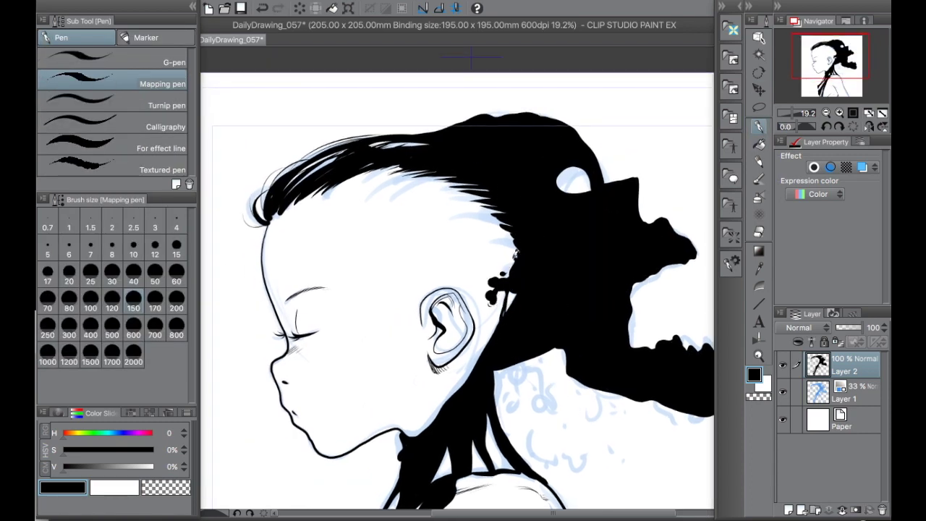
# Add black drips and splatter dots along the hairline above and behind the ear
pyautogui.moveTo(471, 56); pyautogui.dragTo(460, 22)
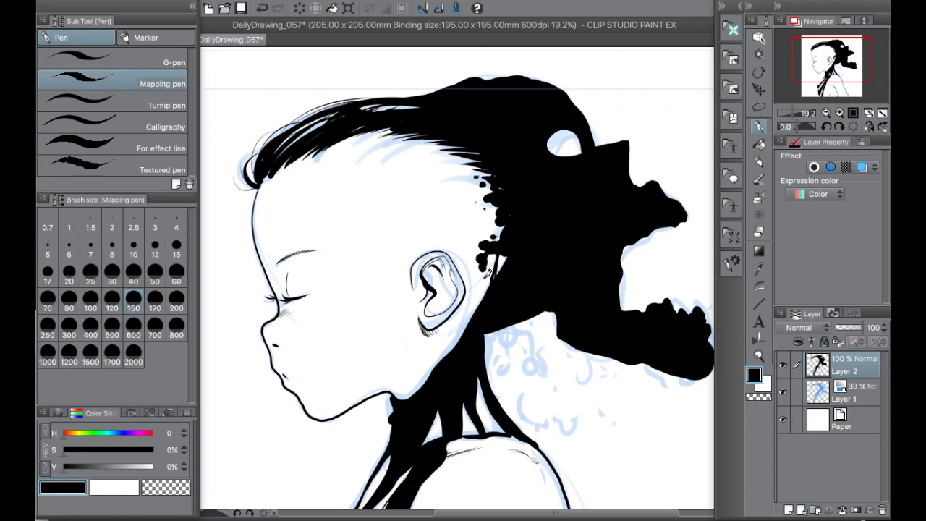
pyautogui.click(327, 170)
pyautogui.moveTo(427, 124); pyautogui.dragTo(506, 103)
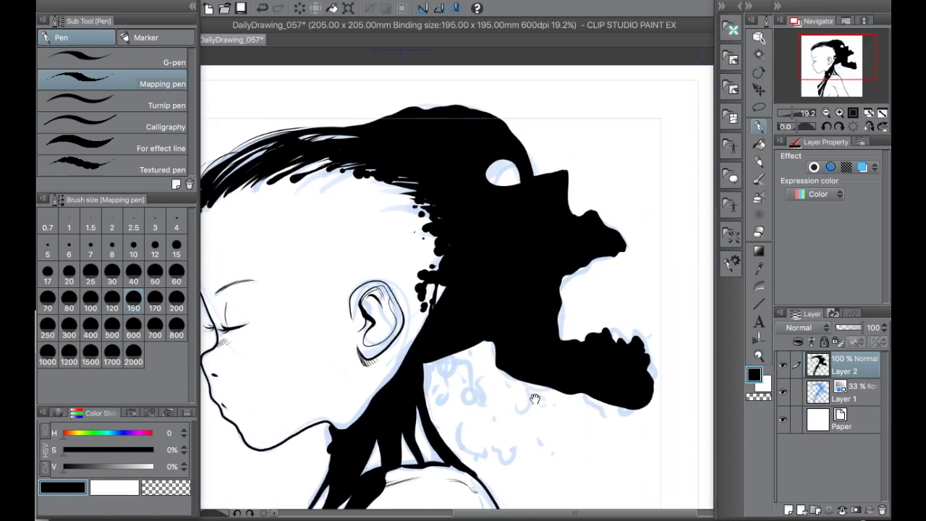
# Paint white highlights on the skull's crown, tooth dots along both jaws and curved lines around the eye socket
pyautogui.press('x')
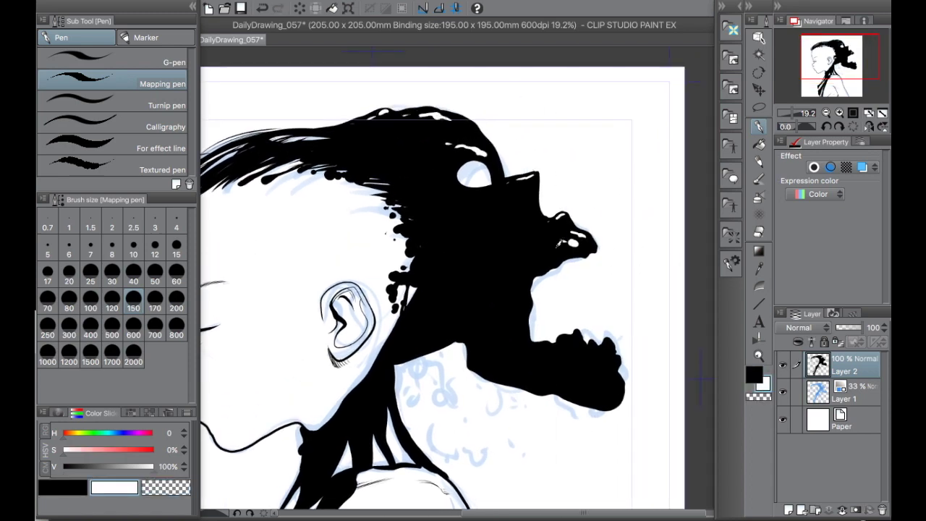
pyautogui.moveTo(614, 348); pyautogui.dragTo(633, 337)
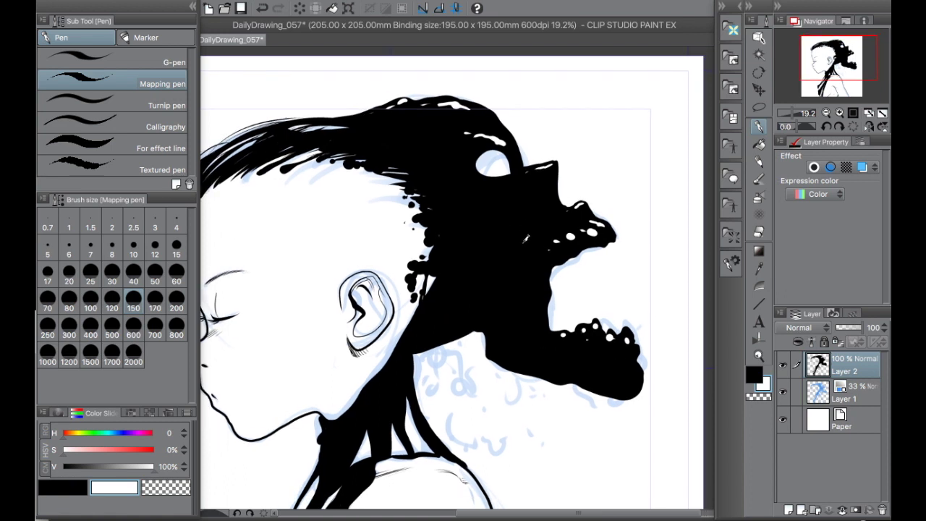
pyautogui.moveTo(483, 133)
pyautogui.mouseDown()
pyautogui.moveTo(456, 161)
pyautogui.moveTo(461, 203)
pyautogui.mouseUp()
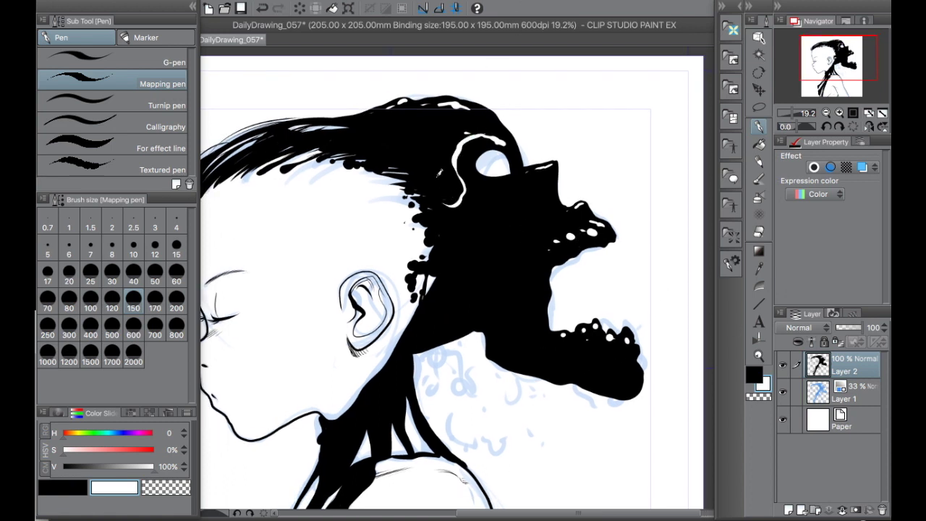
pyautogui.moveTo(521, 183); pyautogui.dragTo(466, 194)
pyautogui.moveTo(563, 208); pyautogui.dragTo(541, 220)
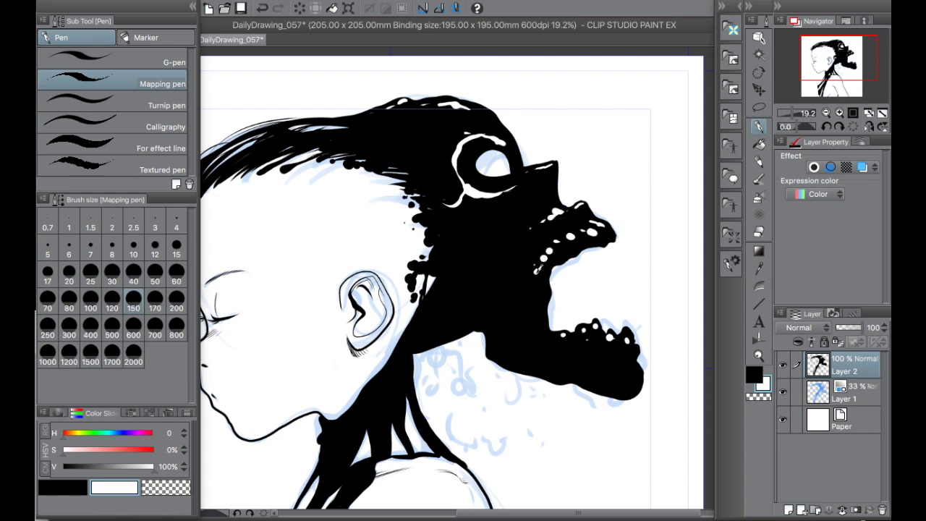
# Paint white cheekbone and jaw lines on the skull, plus thin white highlights through the hair
pyautogui.moveTo(512, 282); pyautogui.dragTo(508, 298)
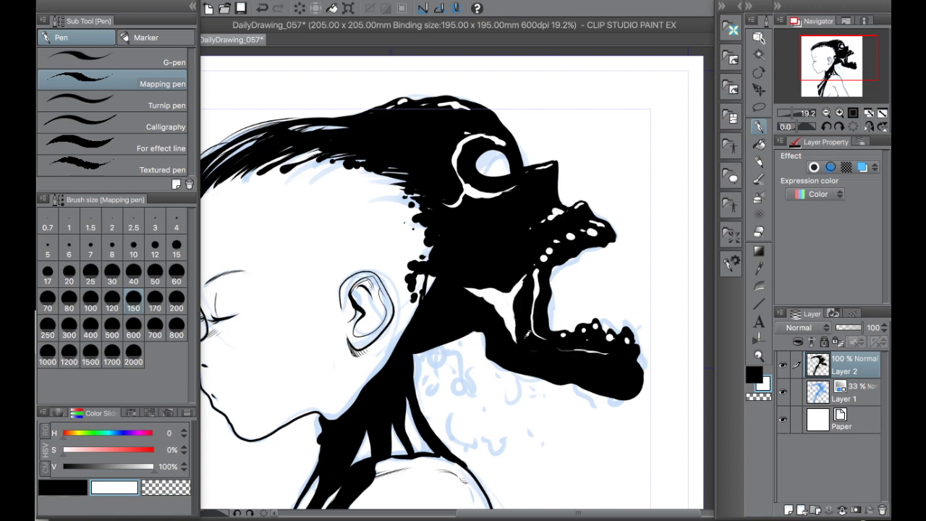
pyautogui.moveTo(438, 112); pyautogui.dragTo(357, 132)
pyautogui.scroll(-1, 580, 310)
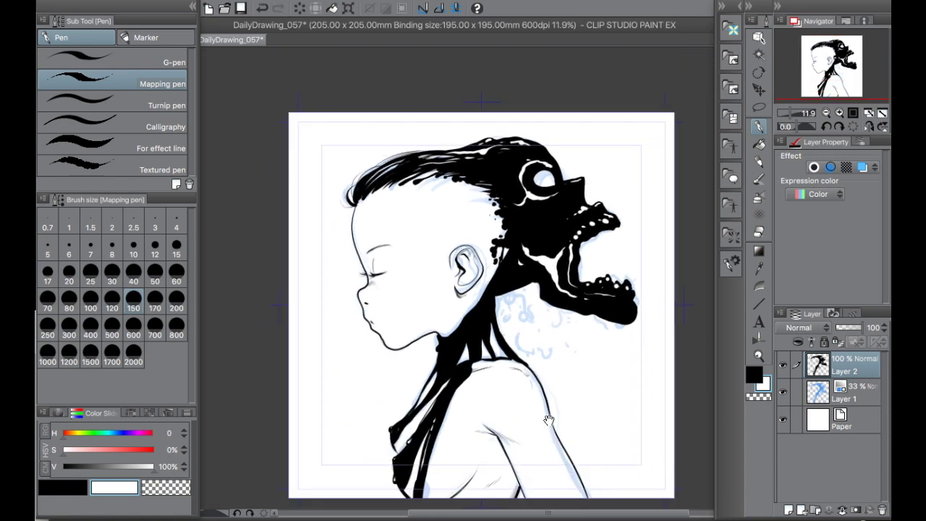
# Break up the white eye socket lines with black and scatter ink splatter in the gap below the skull's jaw
pyautogui.press('x')
pyautogui.moveTo(621, 224)
pyautogui.mouseDown()
pyautogui.moveTo(590, 217)
pyautogui.moveTo(586, 184)
pyautogui.mouseUp()
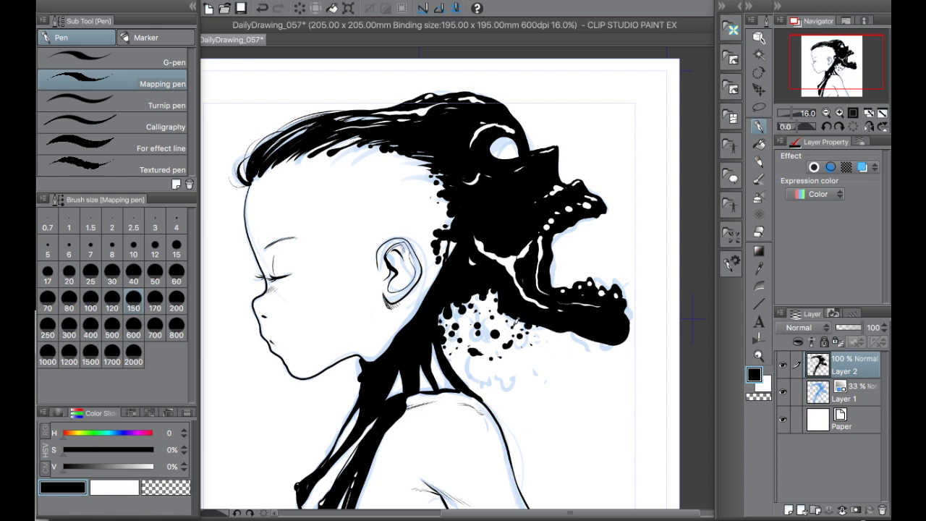
pyautogui.scroll(-2, 479, 304)
# Reduce the pen size to 80 and add smaller black dots among the splatter below the jaw
pyautogui.scroll(5, 479, 304)
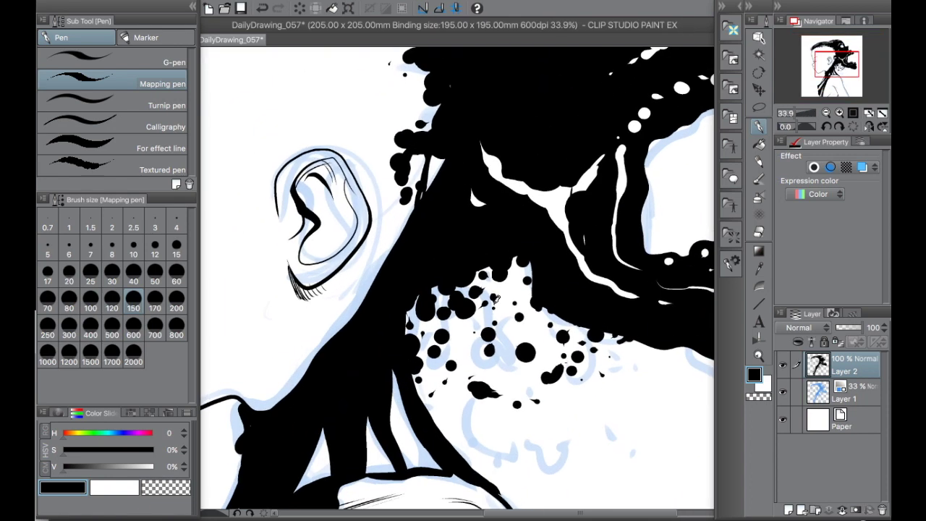
pyautogui.press('[')
pyautogui.press('[')
pyautogui.press('[')
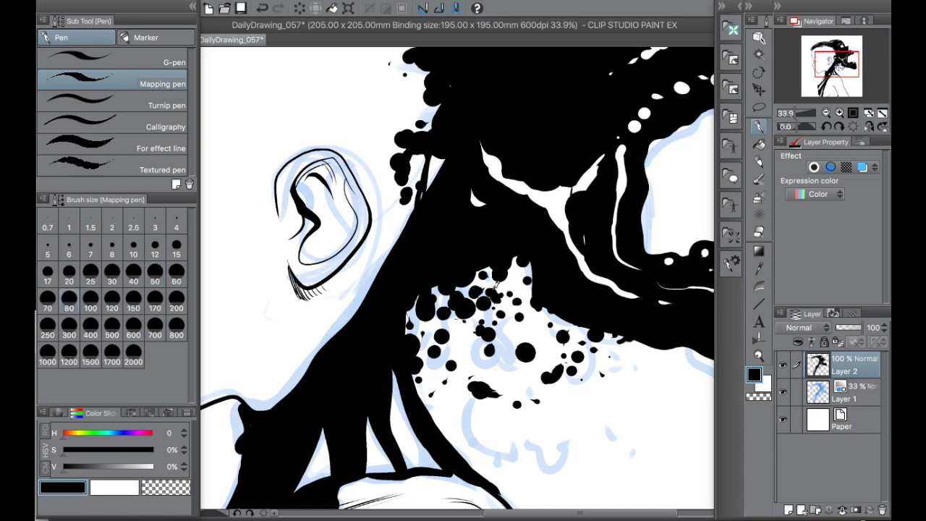
# Paint small white highlights inside the larger splatter dots below the jaw
pyautogui.press('x')
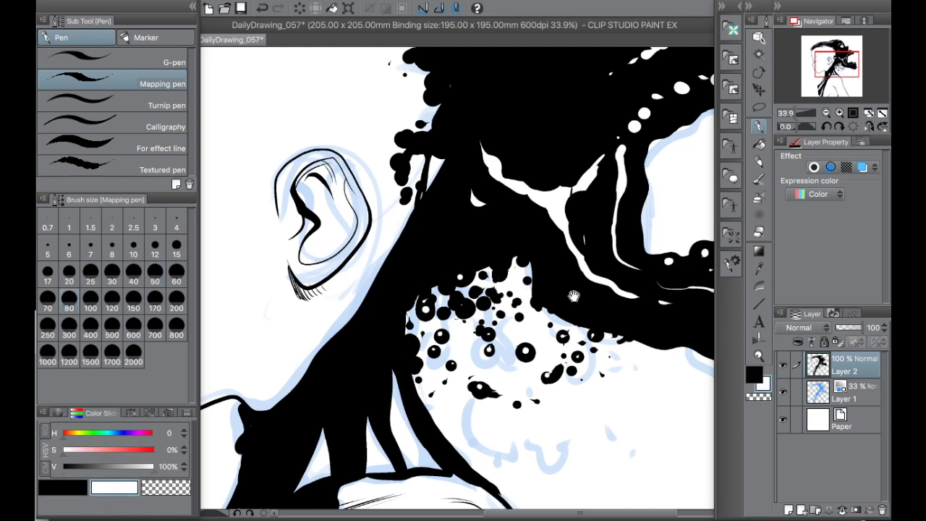
pyautogui.moveTo(572, 297); pyautogui.dragTo(569, 434)
pyautogui.scroll(-3, 505, 226)
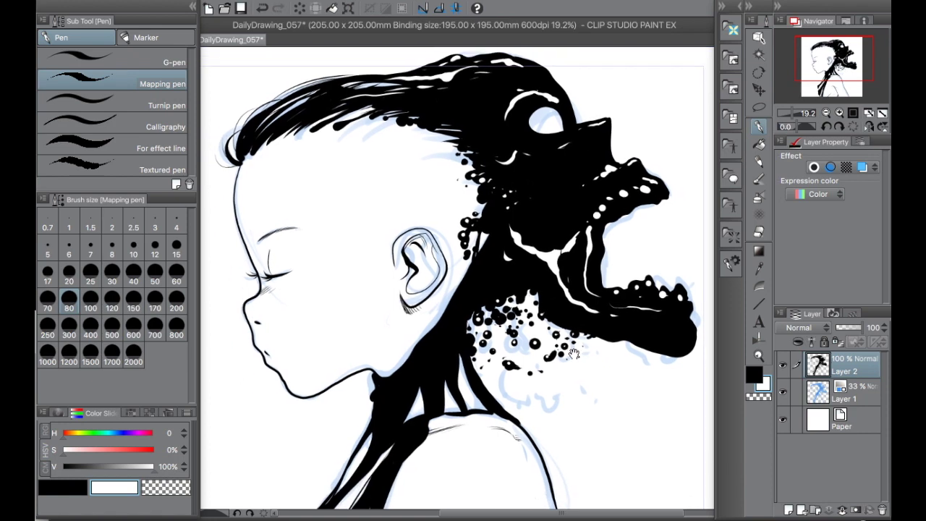
# Add white highlights to the skull's nose ridge and to the splatter dots along the hairline
pyautogui.press('x')
pyautogui.moveTo(570, 124); pyautogui.dragTo(530, 175)
pyautogui.press('x')
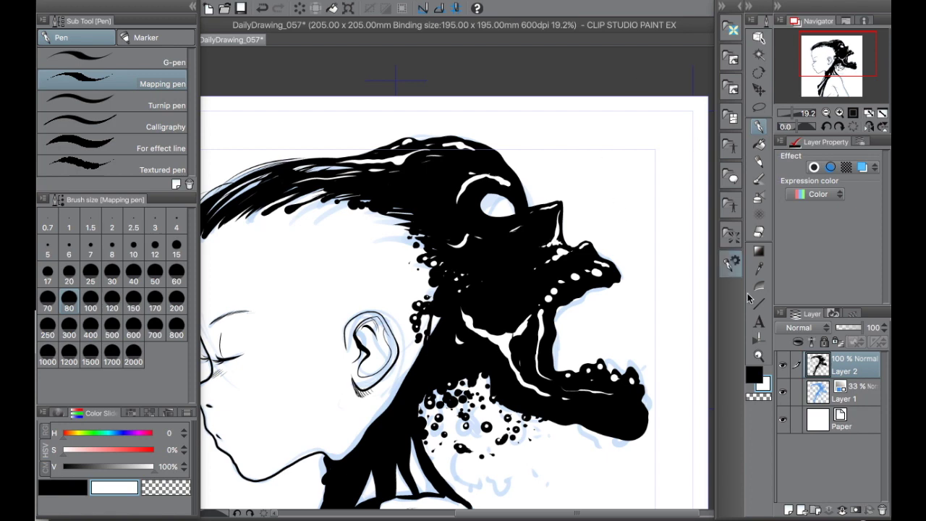
# Try inking pointed black fangs along the skull's upper and lower jaws
pyautogui.press('x')
pyautogui.moveTo(519, 167); pyautogui.dragTo(500, 144)
pyautogui.moveTo(578, 254); pyautogui.dragTo(589, 285)
pyautogui.moveTo(594, 351); pyautogui.dragTo(568, 311)
pyautogui.scroll(-1, 568, 279)
pyautogui.moveTo(568, 279); pyautogui.dragTo(606, 182)
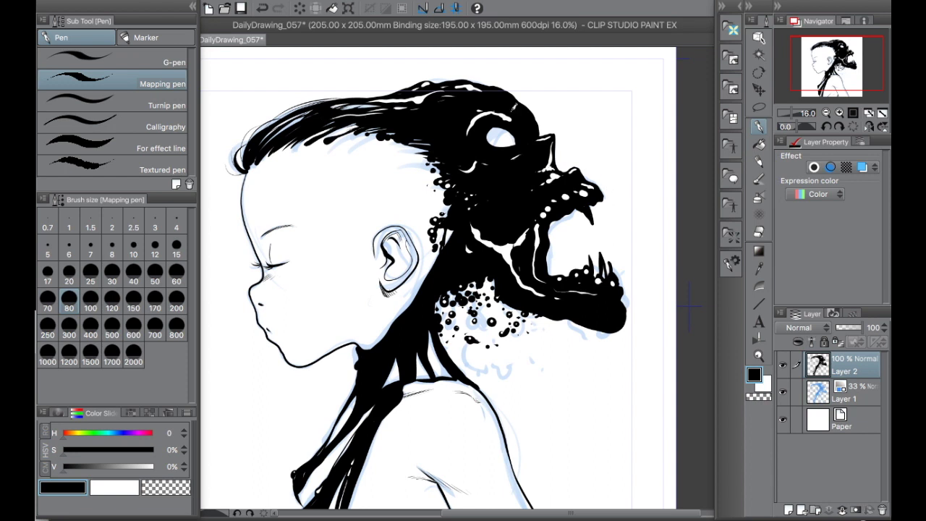
# Undo the last fang stroke and try longer lower fangs, thinning them with transparent colour
pyautogui.hotkey('ctrl', 'z')
pyautogui.moveTo(600, 250); pyautogui.dragTo(609, 271)
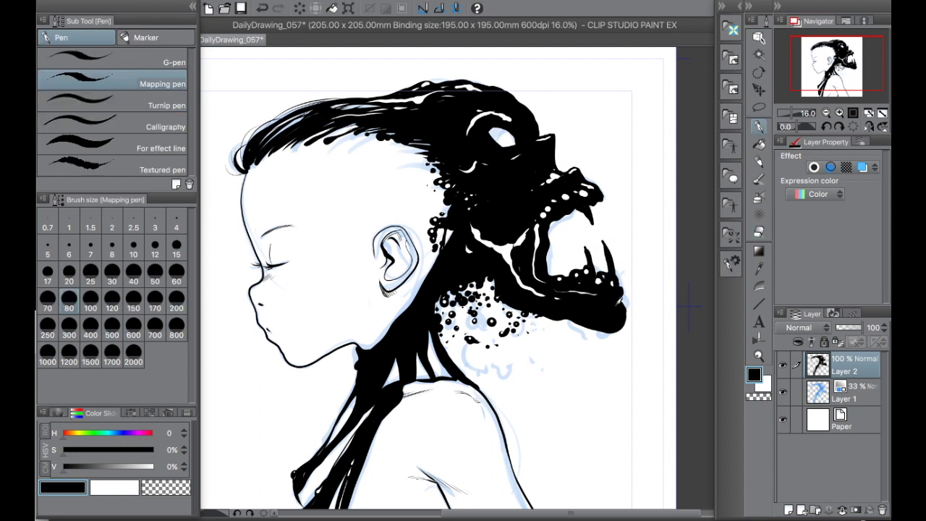
pyautogui.click(758, 397)
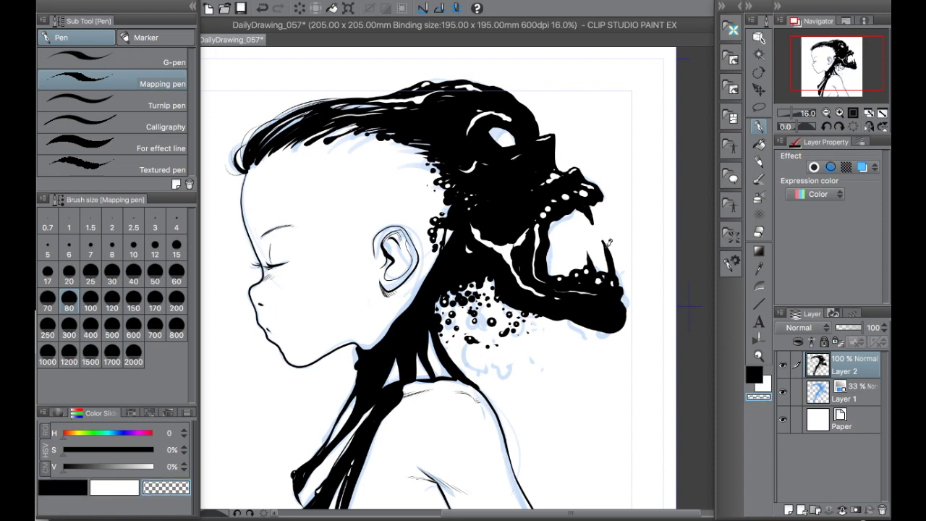
pyautogui.click(752, 370)
pyautogui.moveTo(598, 230); pyautogui.dragTo(586, 241)
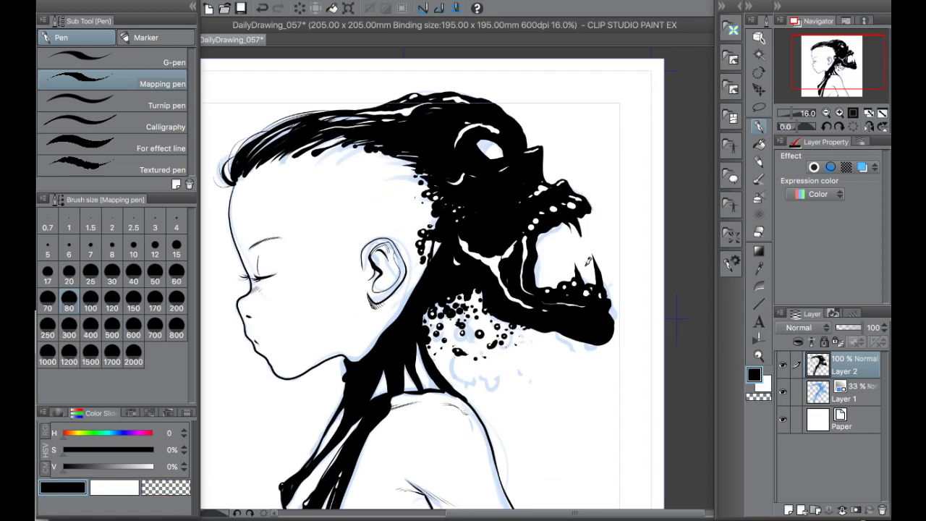
# Scatter black ink dots inside the skull's open mouth and above the top of the hair
pyautogui.press('x')
pyautogui.moveTo(600, 273); pyautogui.dragTo(650, 214)
pyautogui.scroll(-1, 455, 275)
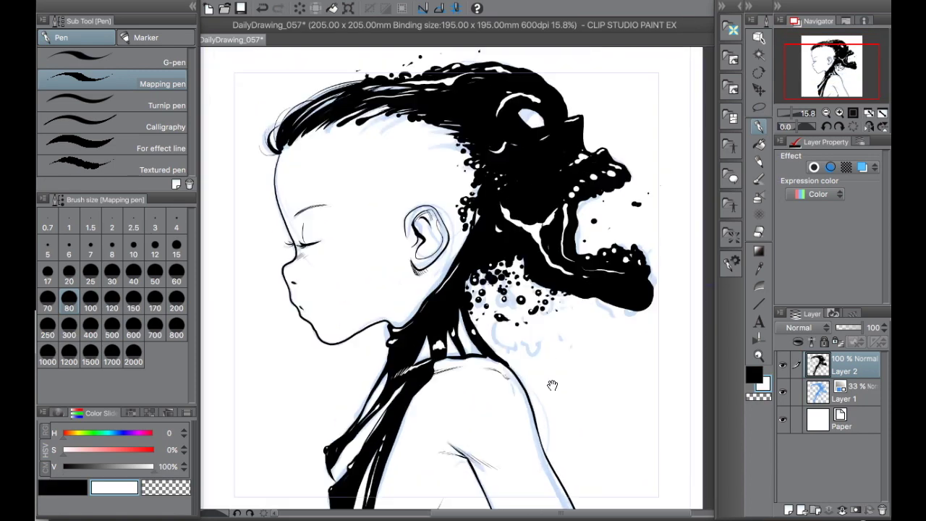
# Cover the skull's eye socket with black and streak thin white hair highlights across the head
pyautogui.scroll(2, 456, 275)
pyautogui.scroll(-1, 454, 278)
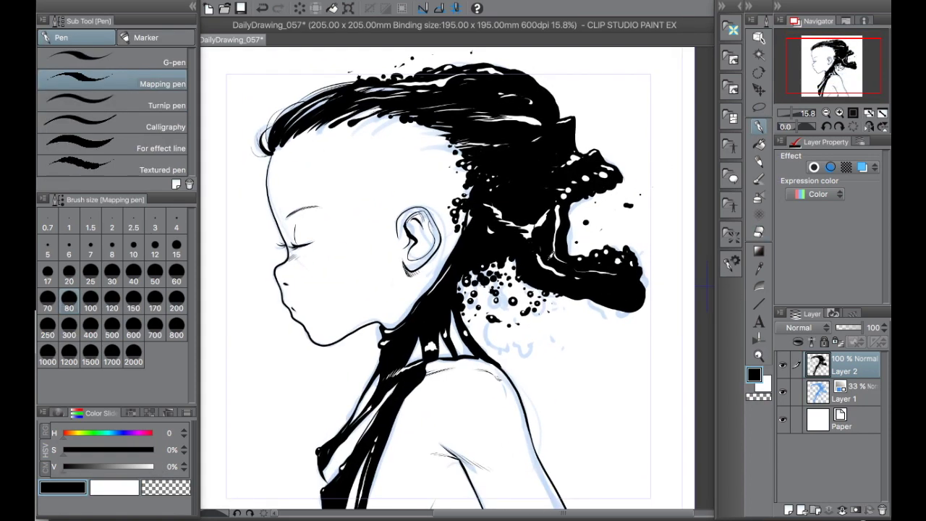
pyautogui.scroll(2, 604, 361)
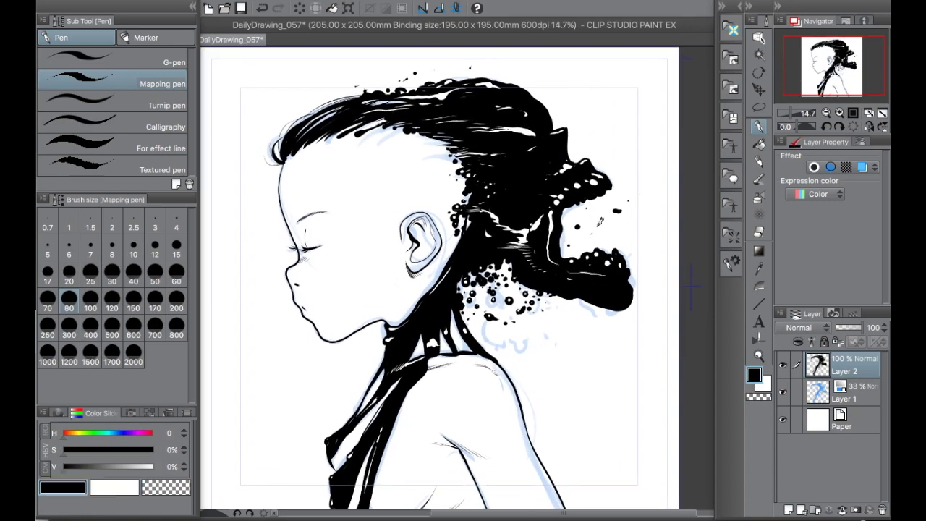
# Trim the back of the mouth and the jaw tip, and ink a wavy line linking the ear to the hair
pyautogui.scroll(2, 605, 413)
pyautogui.press('x')
pyautogui.scroll(3, 554, 323)
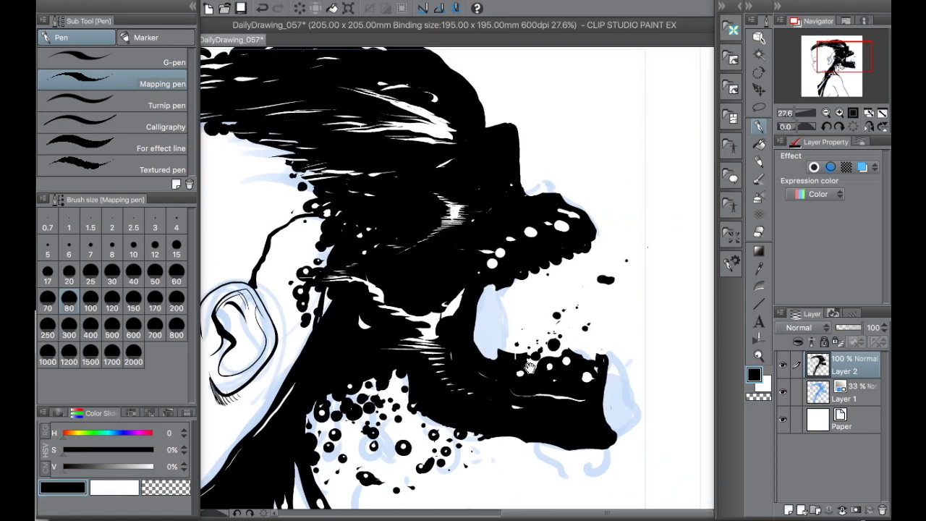
# Set the ink layer's expression color to monochrome and spray fine black splatter in the mouth, below the jaw and above the hair
pyautogui.press('b')
pyautogui.scroll(-3, 456, 278)
pyautogui.scroll(3, 456, 278)
pyautogui.press('p')
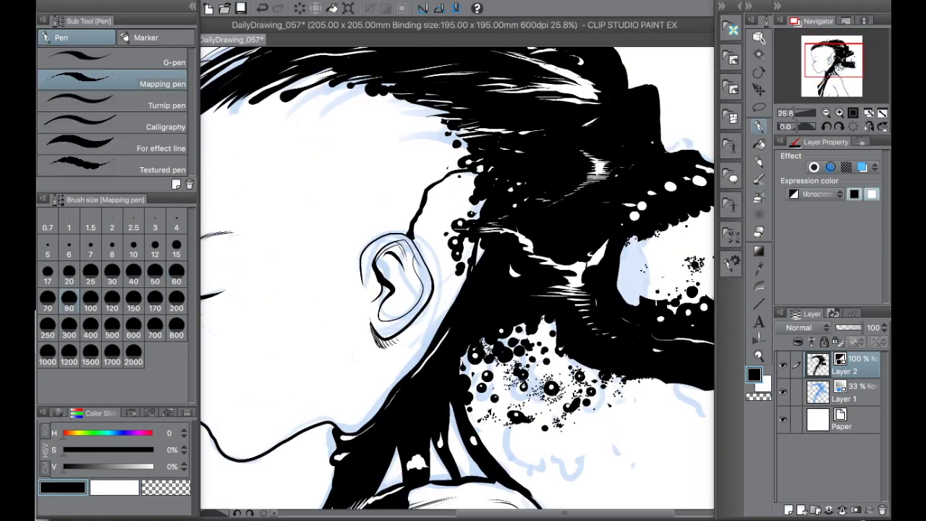
pyautogui.moveTo(629, 365); pyautogui.dragTo(530, 427)
pyautogui.moveTo(650, 183); pyautogui.dragTo(689, 225)
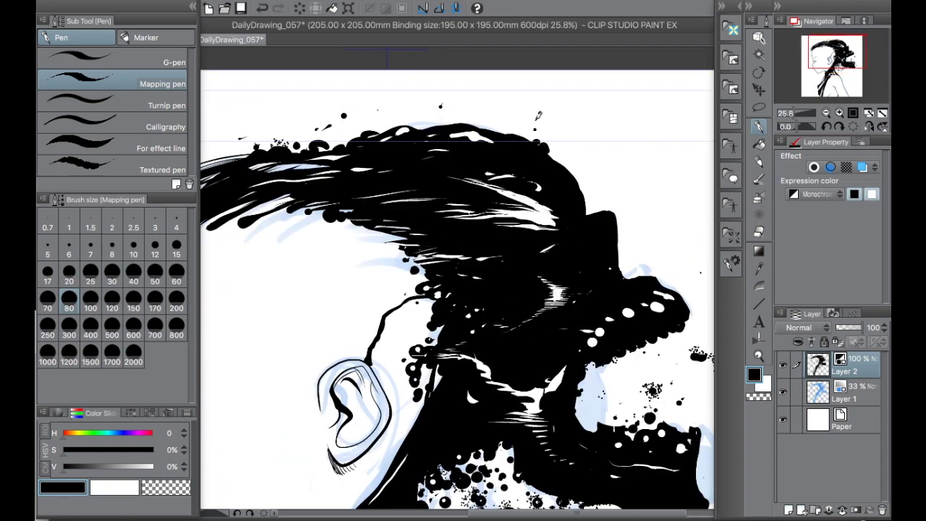
pyautogui.scroll(-3, 651, 275)
pyautogui.moveTo(599, 339)
pyautogui.mouseDown()
pyautogui.moveTo(583, 326)
pyautogui.moveTo(602, 330)
pyautogui.moveTo(600, 355)
pyautogui.mouseUp()
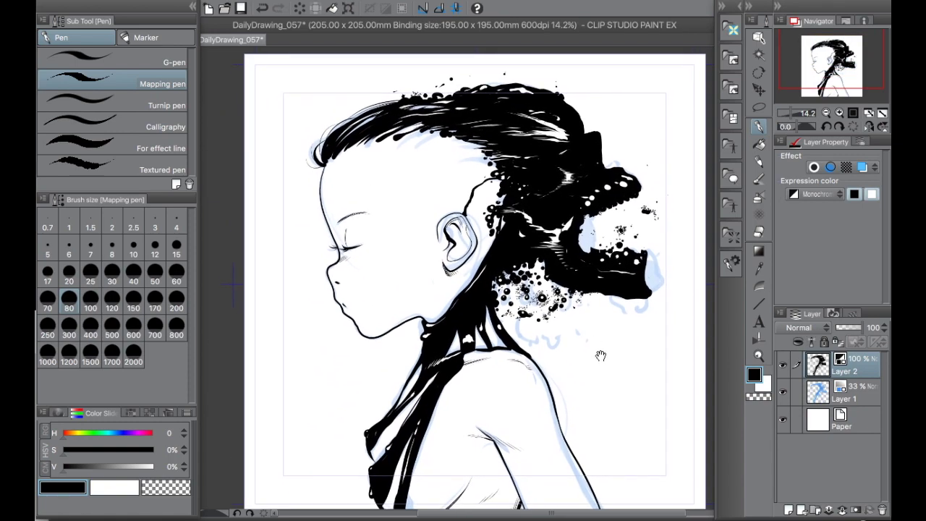
# Duplicate Layer 2 with the original hidden, and shift the copied figure to the left
pyautogui.scroll(-1, 600, 355)
pyautogui.moveTo(846, 365); pyautogui.dragTo(789, 510)
pyautogui.click(782, 391)
pyautogui.press('k')
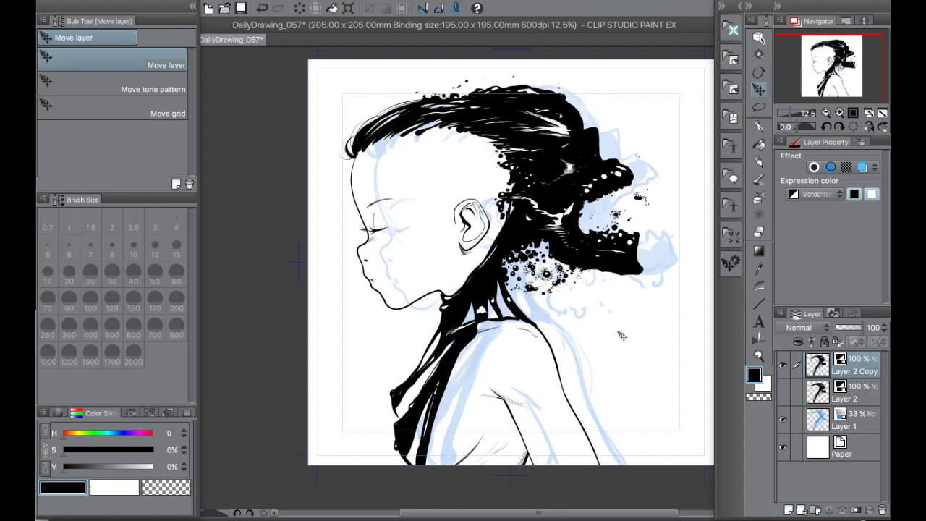
pyautogui.moveTo(621, 336); pyautogui.dragTo(594, 336)
# Hide the blue sketch and erase the skull from Layer 2 Copy, keeping the figure with its short hair
pyautogui.click(781, 419)
pyautogui.press('e')
pyautogui.moveTo(630, 217); pyautogui.dragTo(590, 131)
pyautogui.press('p')
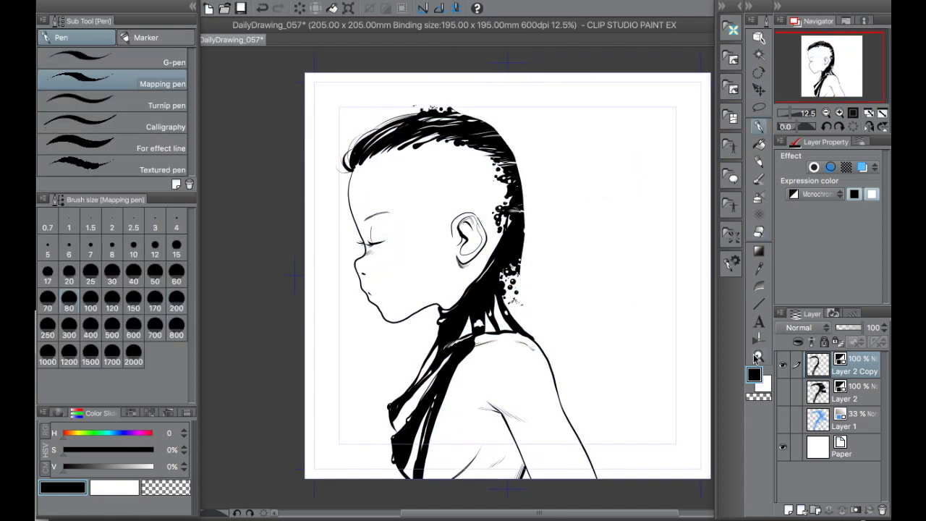
# Sketch a new open-mouthed creature head behind the hair on Layer 1 Copy with the Darker pencil at size 170
pyautogui.press('p')
pyautogui.moveTo(460, 112)
pyautogui.mouseDown()
pyautogui.moveTo(513, 99)
pyautogui.moveTo(584, 136)
pyautogui.moveTo(606, 179)
pyautogui.moveTo(599, 327)
pyautogui.moveTo(571, 264)
pyautogui.moveTo(534, 250)
pyautogui.mouseUp()
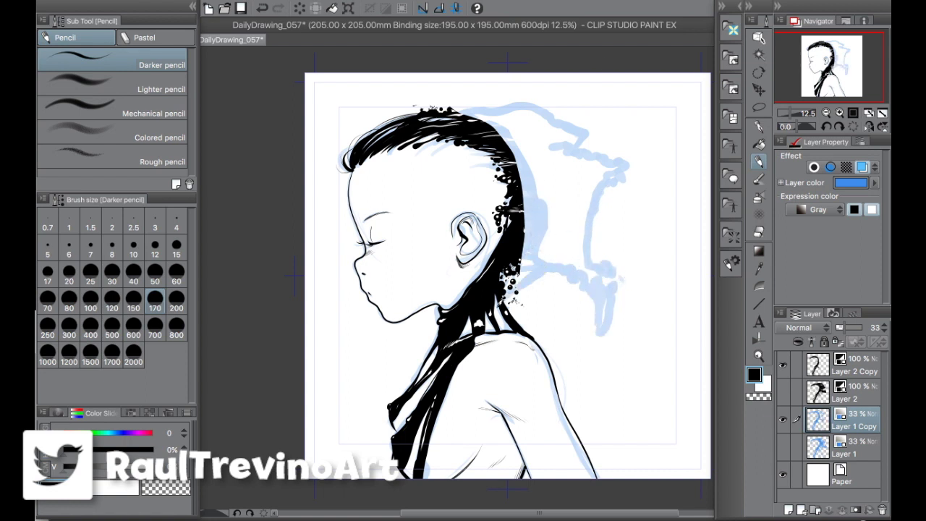
pyautogui.moveTo(544, 269); pyautogui.dragTo(517, 287)
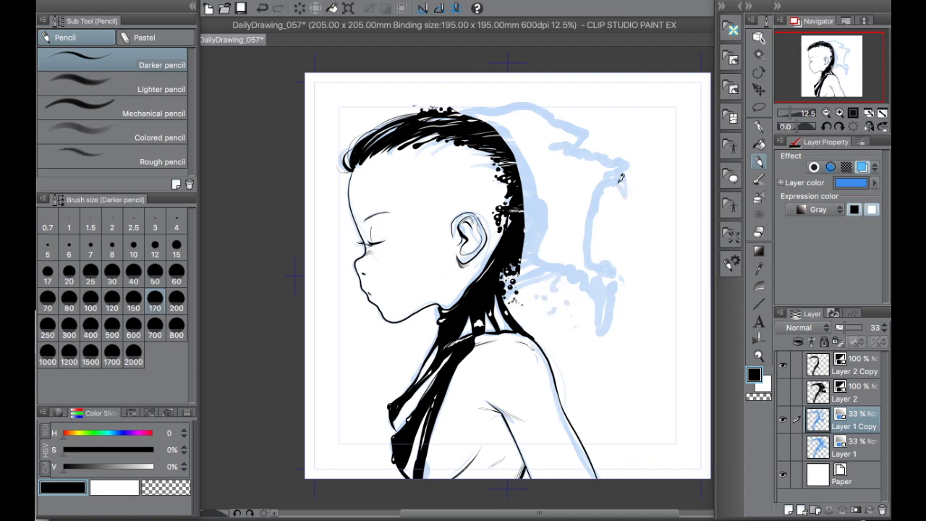
# Rework the sketched head's contours, then select the sketch and stretch it to the right
pyautogui.moveTo(550, 107); pyautogui.dragTo(453, 103)
pyautogui.press('e')
pyautogui.press('p')
pyautogui.moveTo(616, 232)
pyautogui.mouseDown()
pyautogui.moveTo(615, 166)
pyautogui.moveTo(594, 258)
pyautogui.mouseUp()
pyautogui.press('m')
pyautogui.moveTo(712, 109); pyautogui.dragTo(695, 376)
pyautogui.hotkey('ctrl', 't')
pyautogui.moveTo(692, 238); pyautogui.dragTo(730, 239)
# Erase the sketch's inner lines and redraw the creature's neck, mouth, jaw drips and surrounding splatter
pyautogui.press('e')
pyautogui.moveTo(548, 140); pyautogui.dragTo(593, 274)
pyautogui.press('p')
pyautogui.moveTo(571, 216)
pyautogui.mouseDown()
pyautogui.moveTo(535, 246)
pyautogui.moveTo(619, 329)
pyautogui.mouseUp()
pyautogui.moveTo(607, 282); pyautogui.dragTo(564, 325)
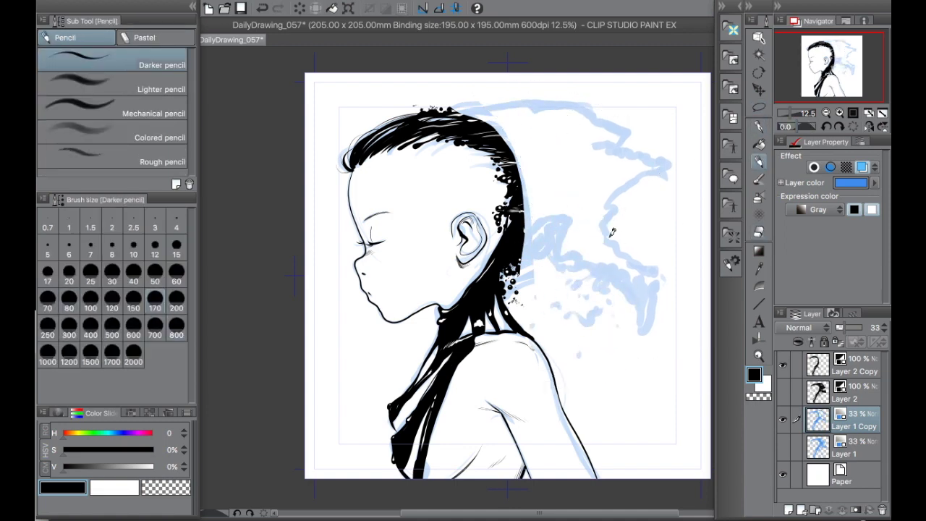
pyautogui.moveTo(623, 130)
pyautogui.mouseDown()
pyautogui.moveTo(492, 99)
pyautogui.moveTo(640, 105)
pyautogui.mouseUp()
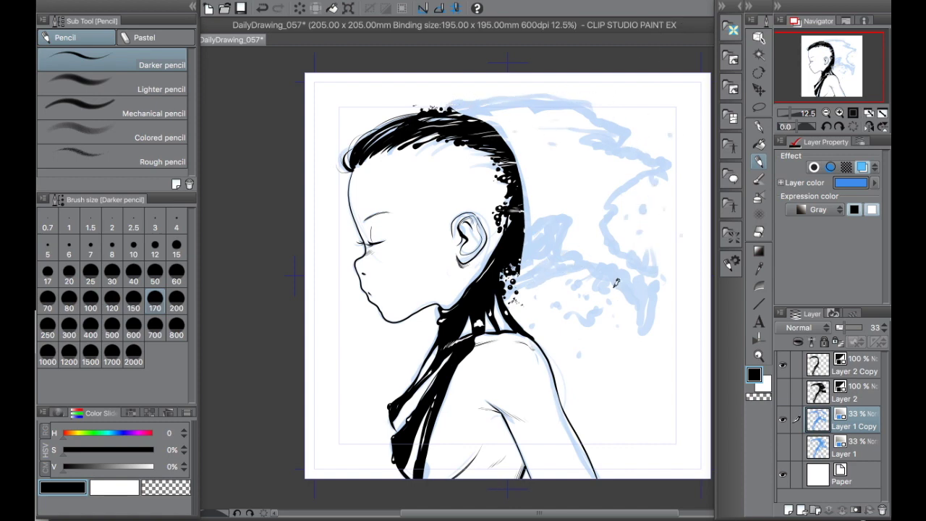
# Ink the creature's brow, beak, open mouth and spiky dripping lower jaw on Layer 2 Copy with the Mapping pen at size 80
pyautogui.click(782, 392)
pyautogui.click(782, 391)
pyautogui.click(853, 365)
pyautogui.press('p')
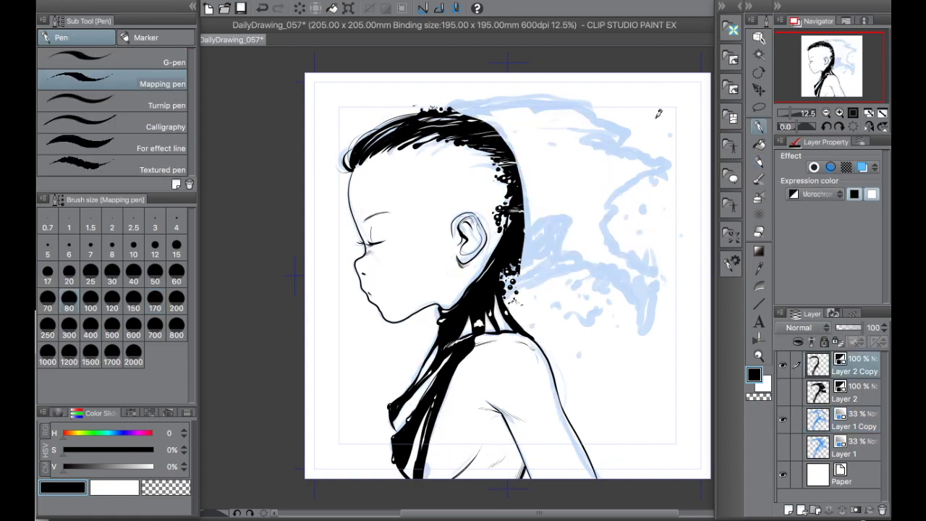
pyautogui.scroll(3, 614, 223)
pyautogui.moveTo(610, 210); pyautogui.dragTo(550, 176)
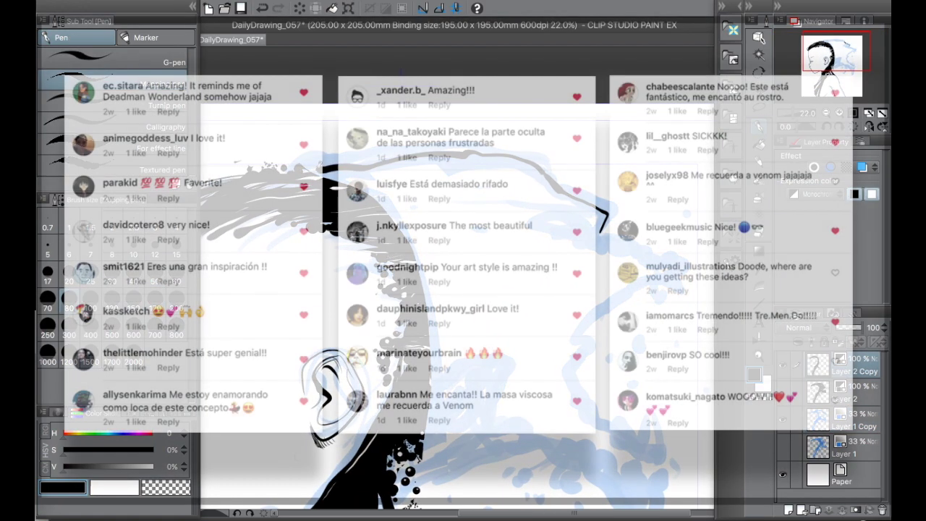
pyautogui.scroll(2, 463, 289)
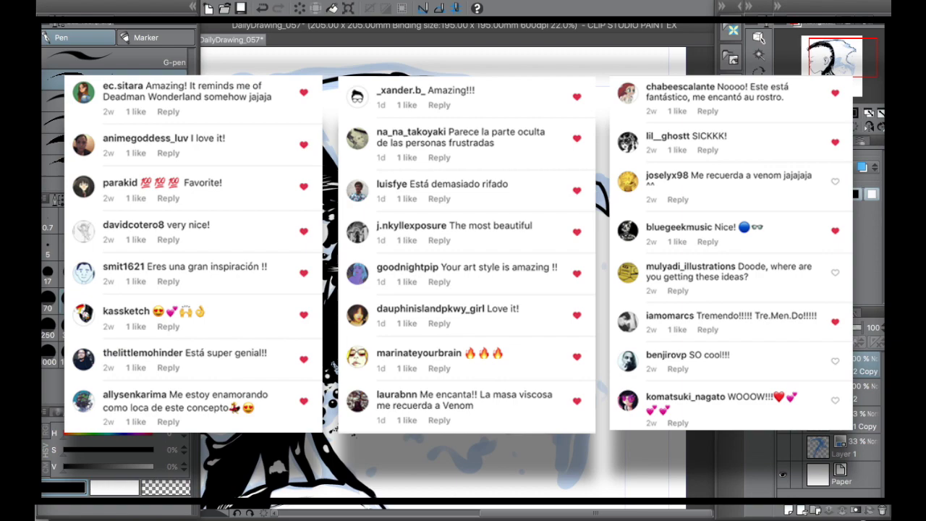
pyautogui.scroll(2, 599, 365)
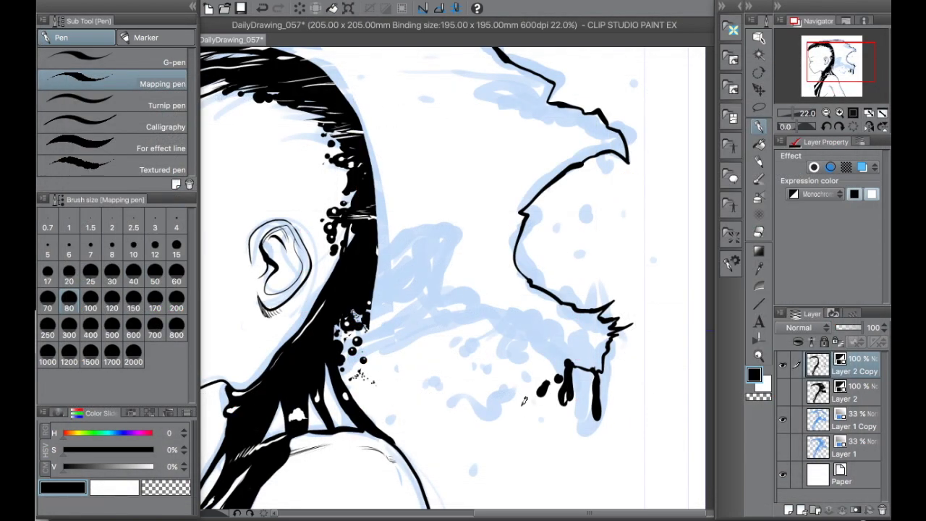
# Ink a curling drip below the jaw, the jaw's underside and tapering strands joining it to the neck
pyautogui.moveTo(449, 403); pyautogui.dragTo(505, 391)
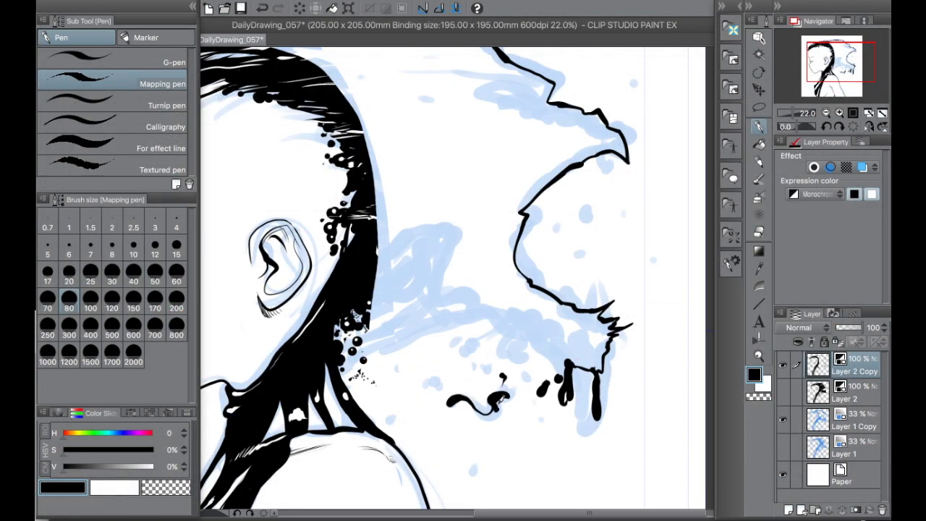
pyautogui.moveTo(568, 365); pyautogui.dragTo(463, 318)
pyautogui.moveTo(470, 315)
pyautogui.mouseDown()
pyautogui.moveTo(340, 373)
pyautogui.moveTo(348, 355)
pyautogui.mouseUp()
pyautogui.moveTo(420, 326); pyautogui.dragTo(354, 351)
pyautogui.moveTo(464, 308); pyautogui.dragTo(334, 338)
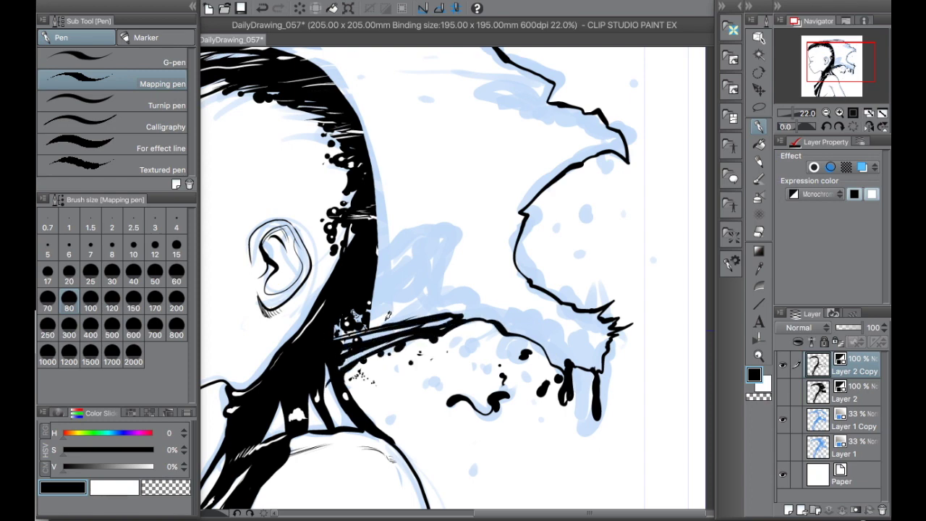
# Add strands at the neck, undo the last stroke and fill the creature's head with black
pyautogui.moveTo(388, 315); pyautogui.dragTo(473, 307)
pyautogui.moveTo(550, 246); pyautogui.dragTo(564, 336)
pyautogui.moveTo(479, 185); pyautogui.dragTo(540, 194)
pyautogui.hotkey('ctrl', 'z')
pyautogui.press('g')
pyautogui.click(463, 217)
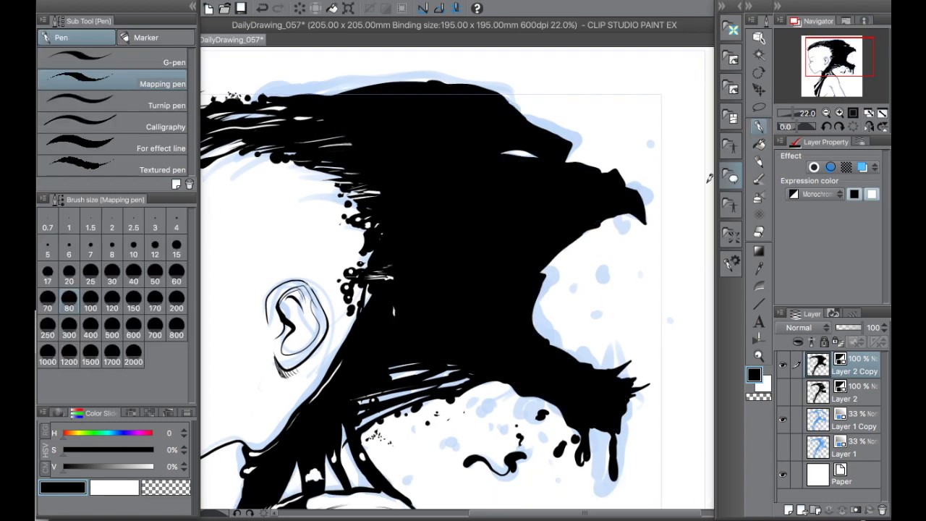
# Carve thin streaks around the creature's eye and through the hair with transparent colour
pyautogui.press('p')
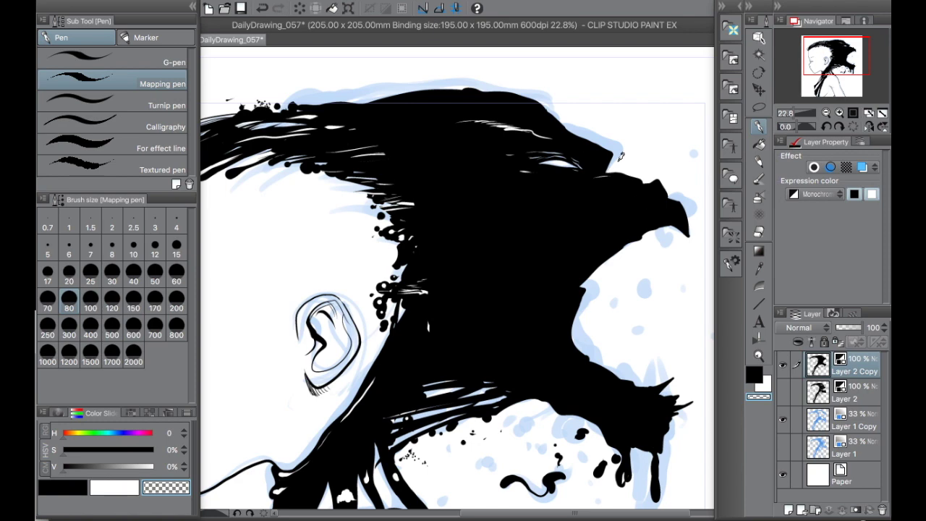
pyautogui.moveTo(433, 101); pyautogui.dragTo(388, 101)
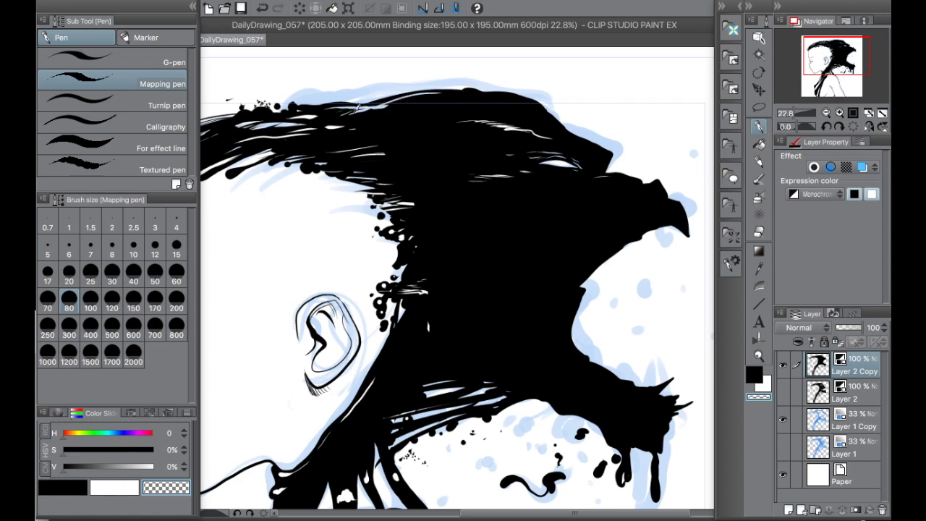
pyautogui.scroll(-3, 457, 282)
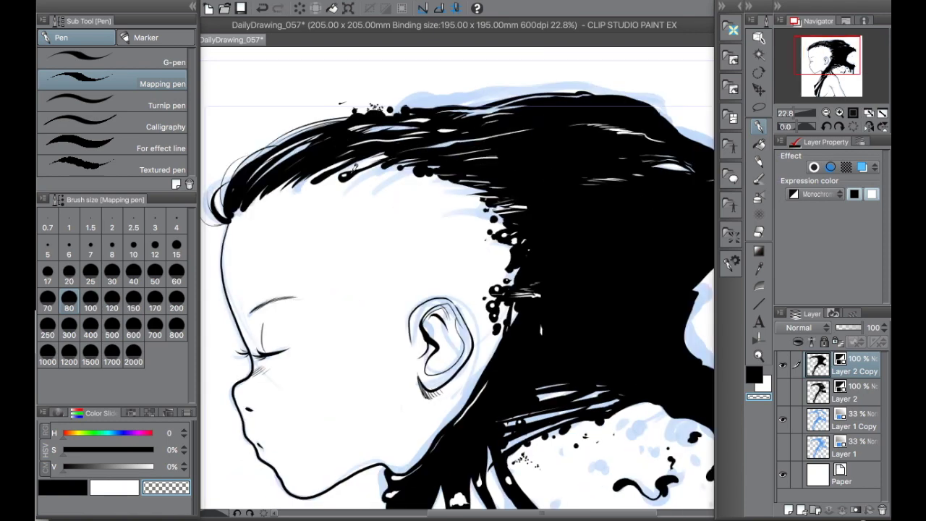
pyautogui.scroll(3, 457, 282)
# Erase the splatter dots along the hairline behind the ear and rework the edge in solid black
pyautogui.press('c')
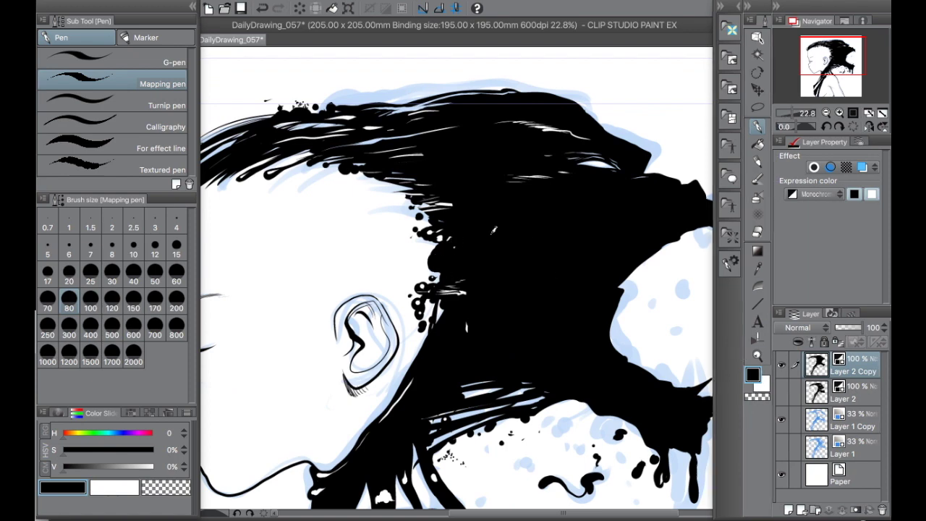
pyautogui.press('e')
pyautogui.scroll(-3, 494, 292)
pyautogui.scroll(2, 493, 292)
pyautogui.moveTo(493, 292)
pyautogui.mouseDown()
pyautogui.moveTo(499, 303)
pyautogui.moveTo(509, 297)
pyautogui.mouseUp()
pyautogui.scroll(2, 543, 249)
pyautogui.press('c')
pyautogui.press('p')
pyautogui.moveTo(448, 203)
pyautogui.mouseDown()
pyautogui.moveTo(493, 236)
pyautogui.moveTo(530, 346)
pyautogui.mouseUp()
pyautogui.scroll(-3, 529, 356)
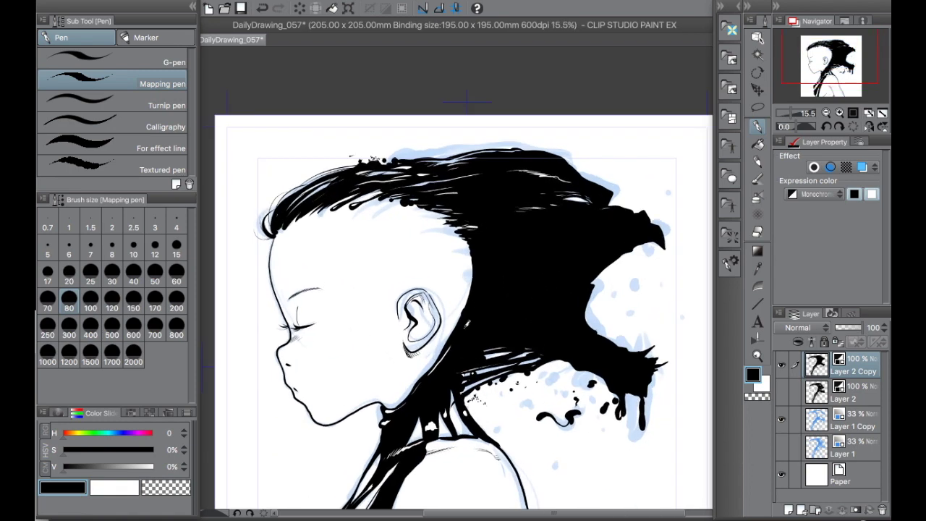
# Trim the hair strands back into a clean, rounded hairline above and behind the ear
pyautogui.press('c')
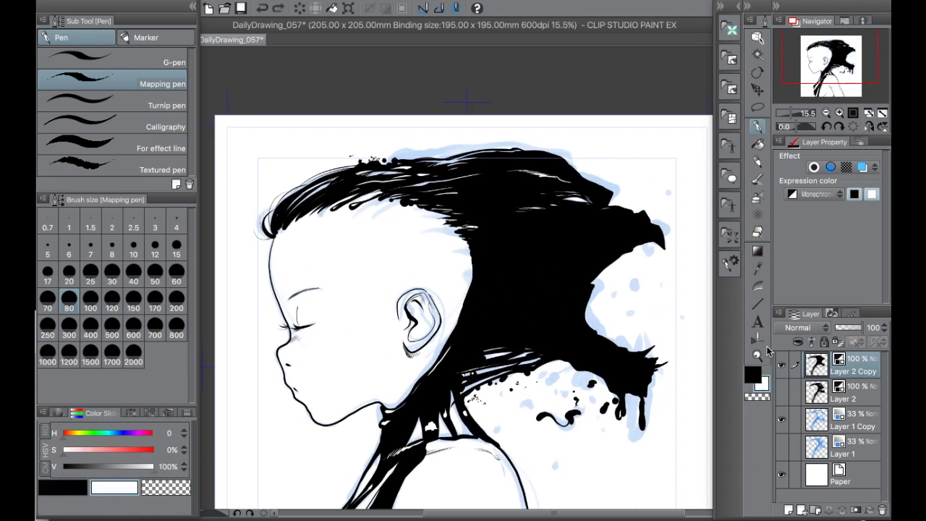
pyautogui.moveTo(470, 311); pyautogui.dragTo(431, 193)
pyautogui.moveTo(473, 255); pyautogui.dragTo(470, 233)
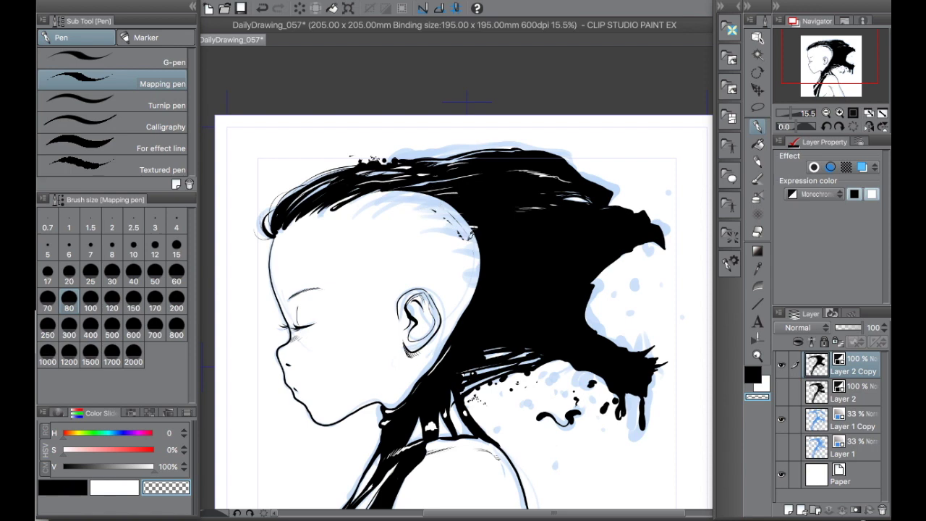
# Ink black strands from the hair to the ear and short drips along the rounded hairline
pyautogui.press('c')
pyautogui.scroll(3, 527, 338)
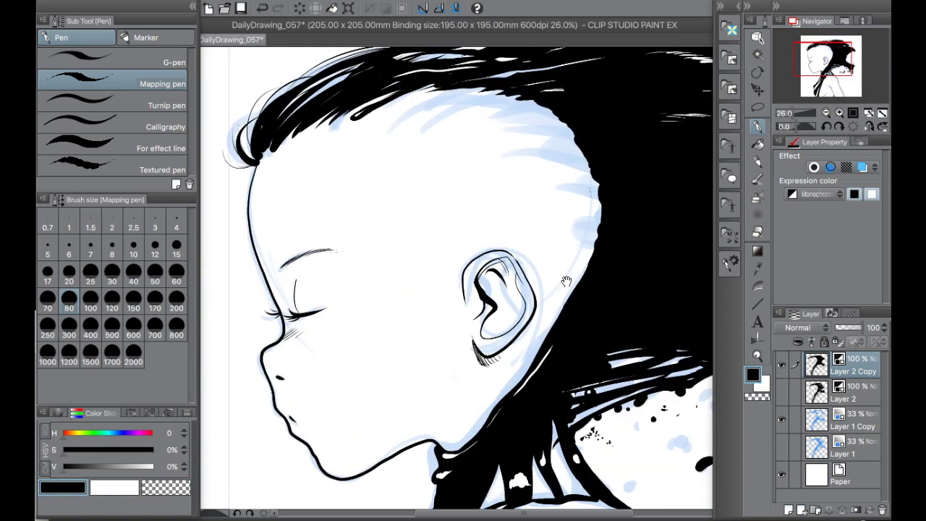
pyautogui.moveTo(506, 270); pyautogui.dragTo(581, 256)
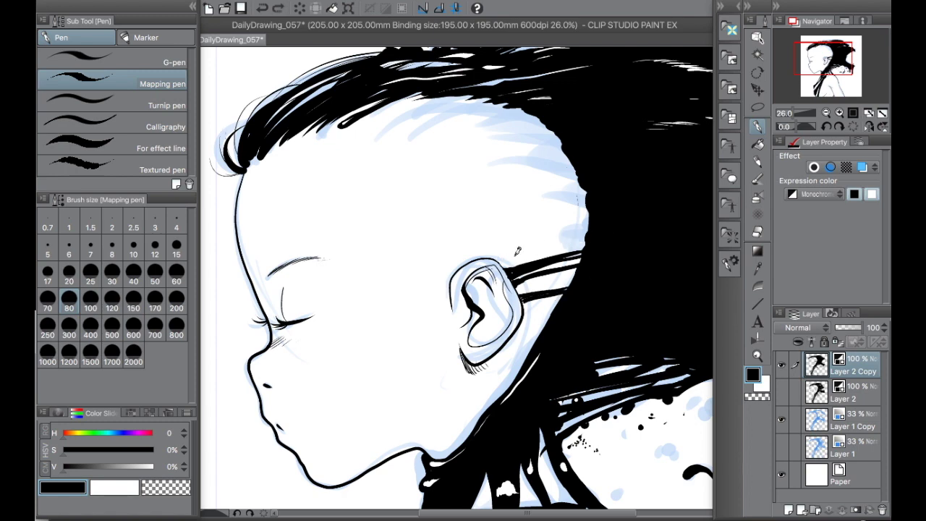
pyautogui.scroll(-3, 576, 236)
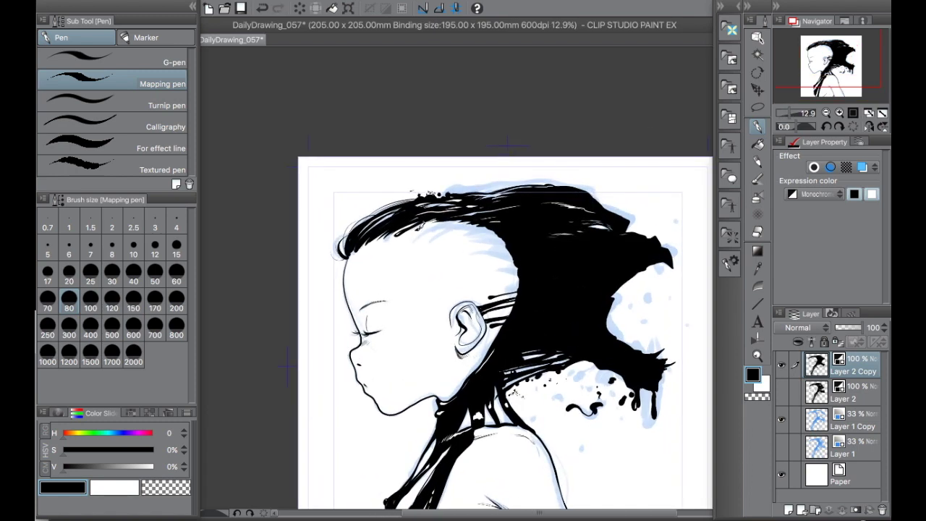
pyautogui.scroll(2, 560, 296)
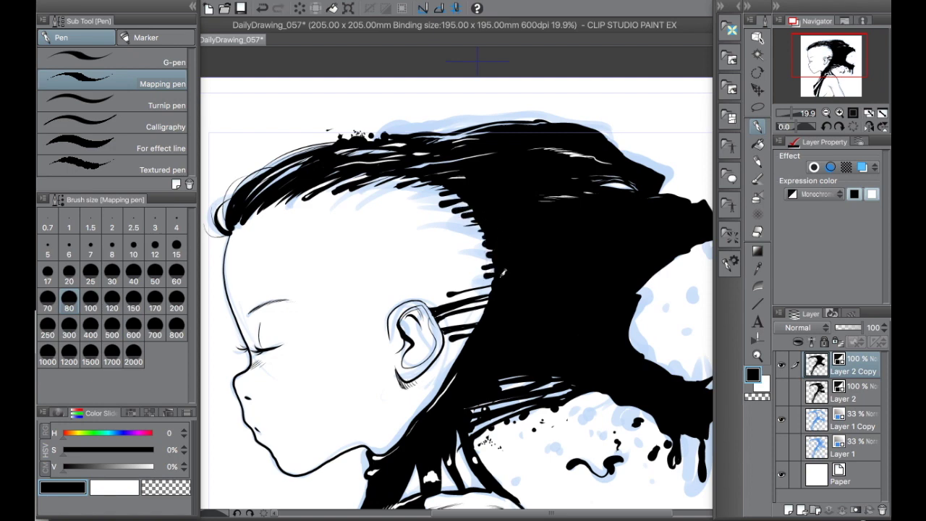
# Ink more black drips along the rounded hairline above and behind the ear
pyautogui.scroll(-2, 580, 311)
pyautogui.scroll(2, 459, 288)
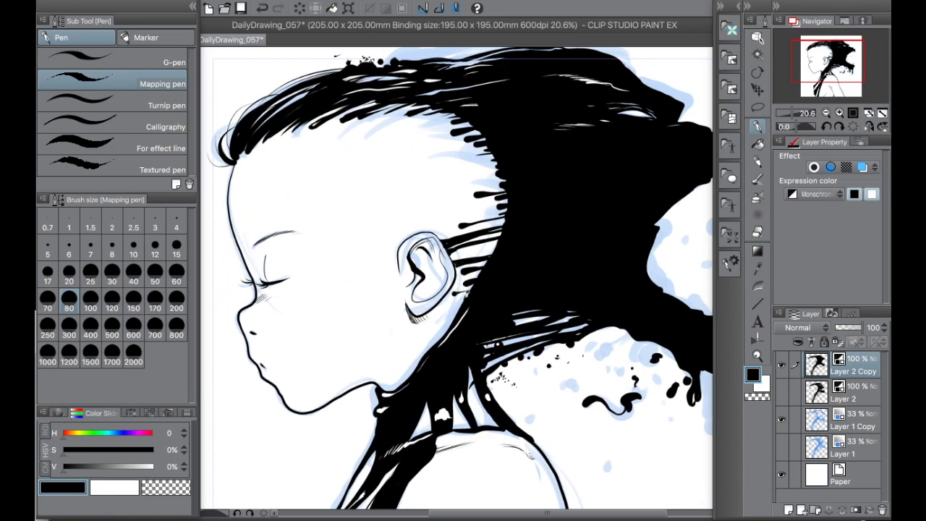
pyautogui.scroll(-1, 461, 291)
pyautogui.scroll(1, 542, 299)
pyautogui.scroll(-1, 463, 220)
pyautogui.scroll(1, 455, 307)
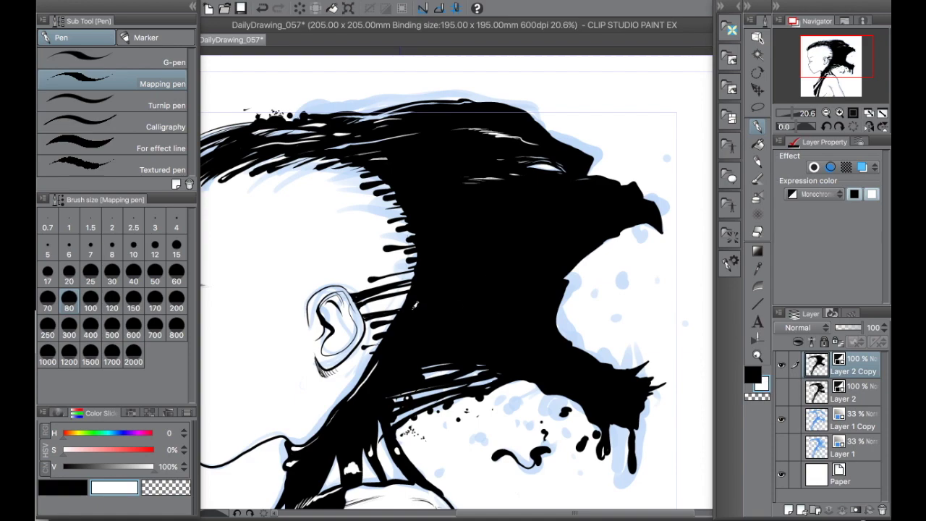
# Draw thin white highlights inside the hairline drips and through the hair with the Mapping pen at size 40
pyautogui.scroll(3, 456, 308)
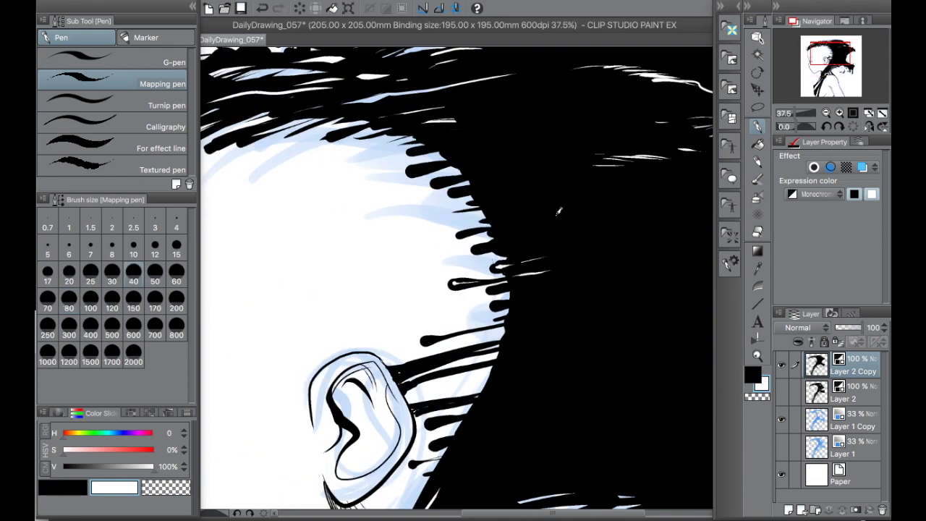
pyautogui.scroll(-1, 578, 228)
pyautogui.scroll(1, 550, 226)
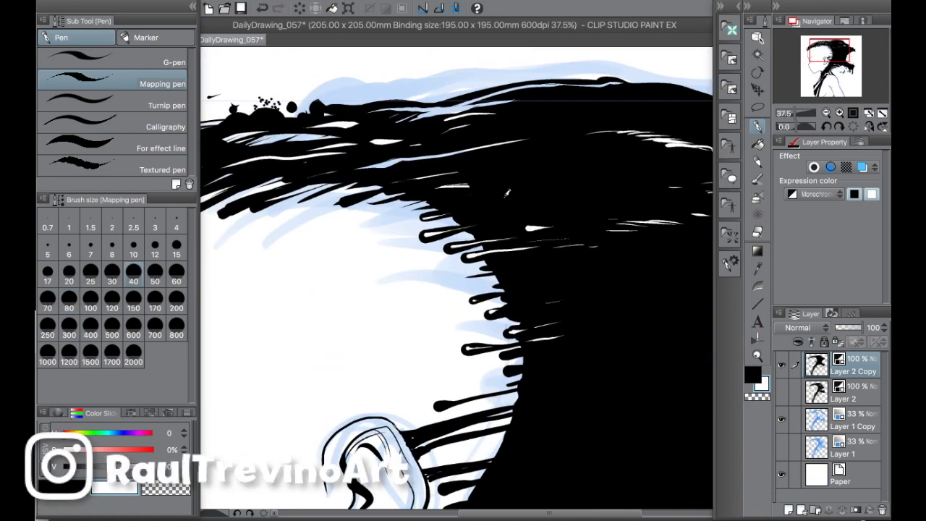
pyautogui.scroll(-2, 425, 258)
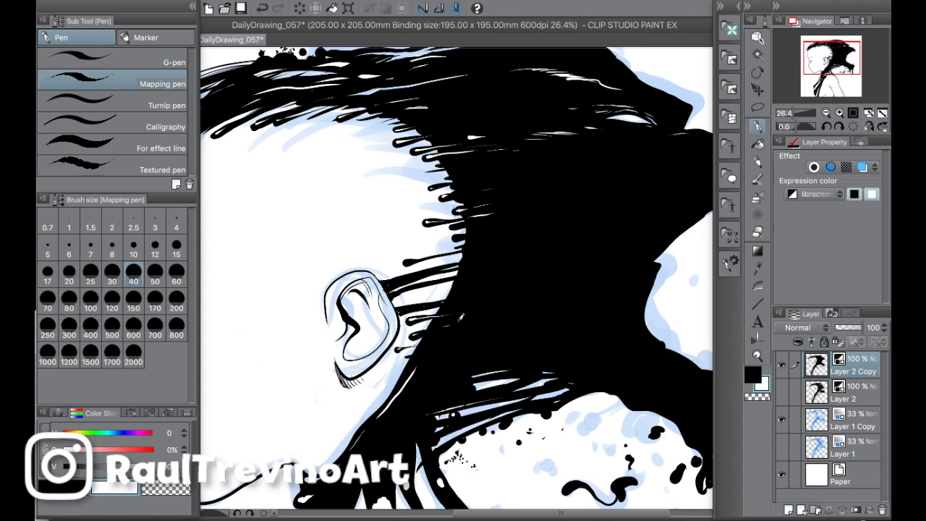
pyautogui.moveTo(516, 270); pyautogui.dragTo(463, 345)
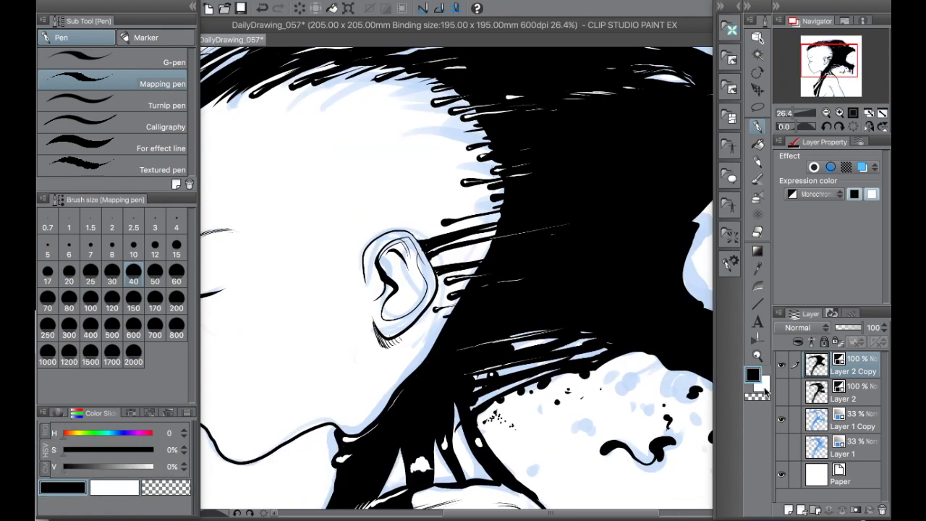
pyautogui.scroll(-4, 467, 380)
pyautogui.scroll(3, 340, 63)
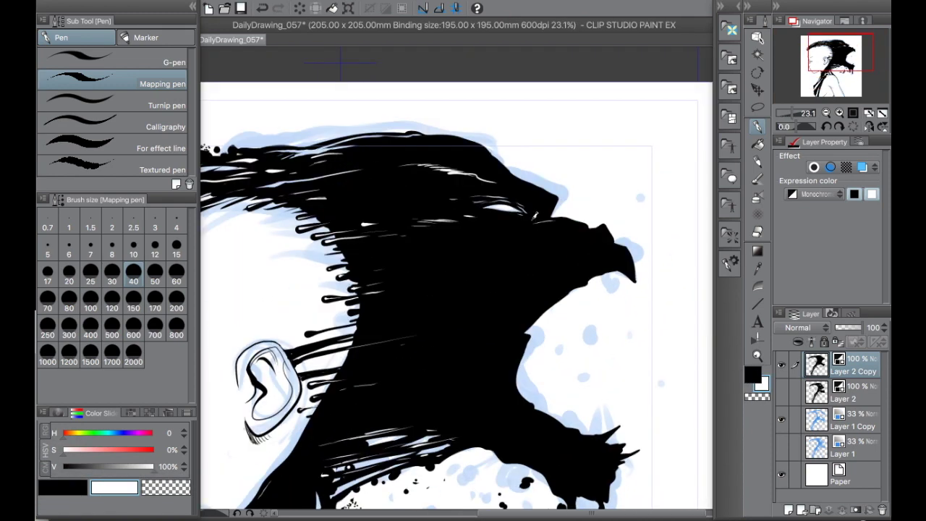
# Ink black splatter drops in the creature's open mouth and below its jaw with the Mapping pen at size 120
pyautogui.press('x')
pyautogui.moveTo(577, 355); pyautogui.dragTo(480, 296)
pyautogui.click(177, 281)
pyautogui.click(494, 274)
pyautogui.hscroll(2, 514, 257)
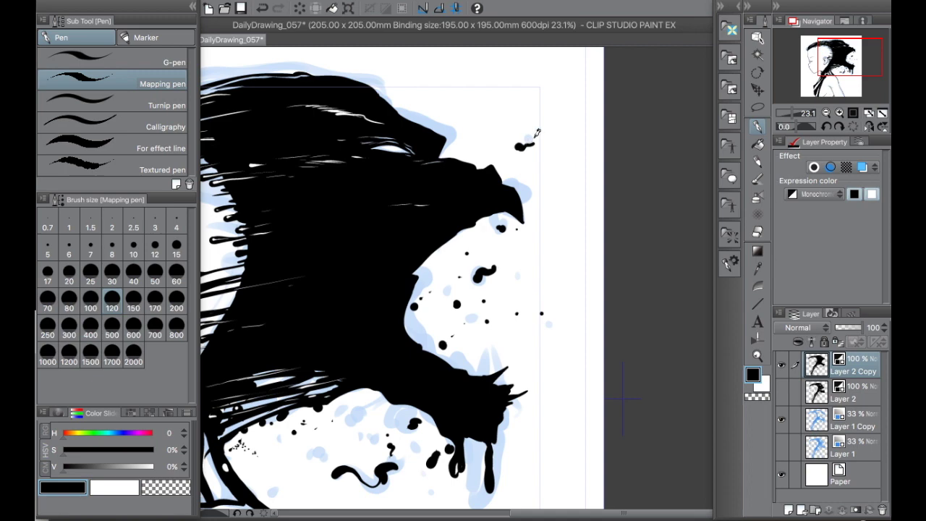
pyautogui.moveTo(397, 386); pyautogui.dragTo(447, 292)
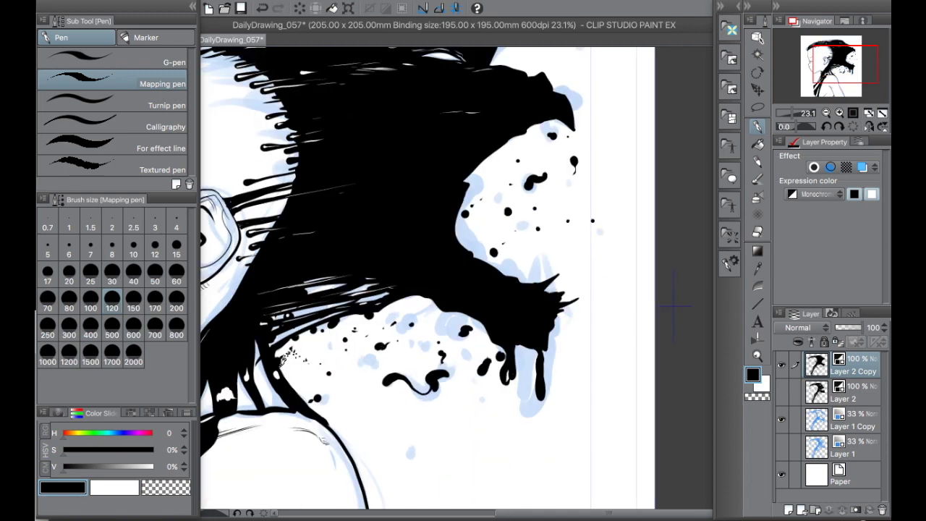
pyautogui.moveTo(302, 354); pyautogui.dragTo(324, 303)
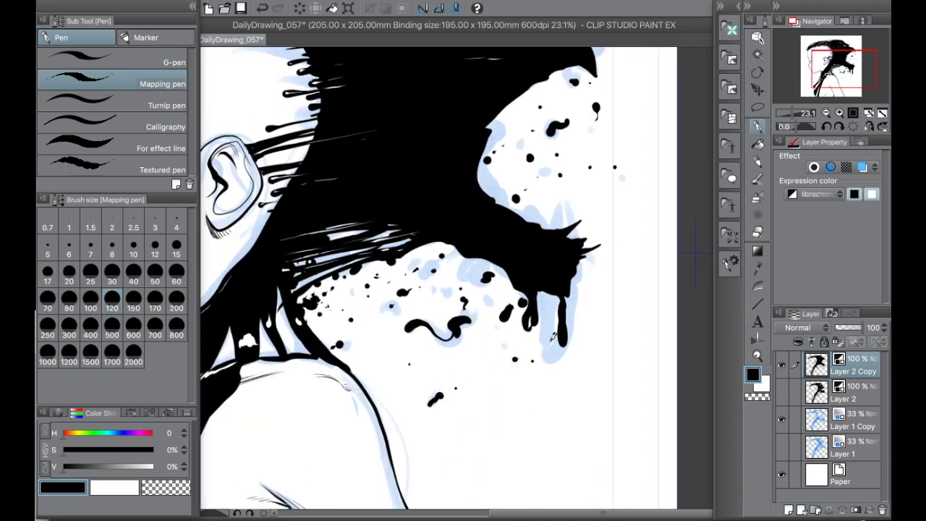
# Add ink blobs along the top edge of the hair and denser splatter drops behind the neck
pyautogui.scroll(5, 553, 337)
pyautogui.hscroll(-3, 506, 275)
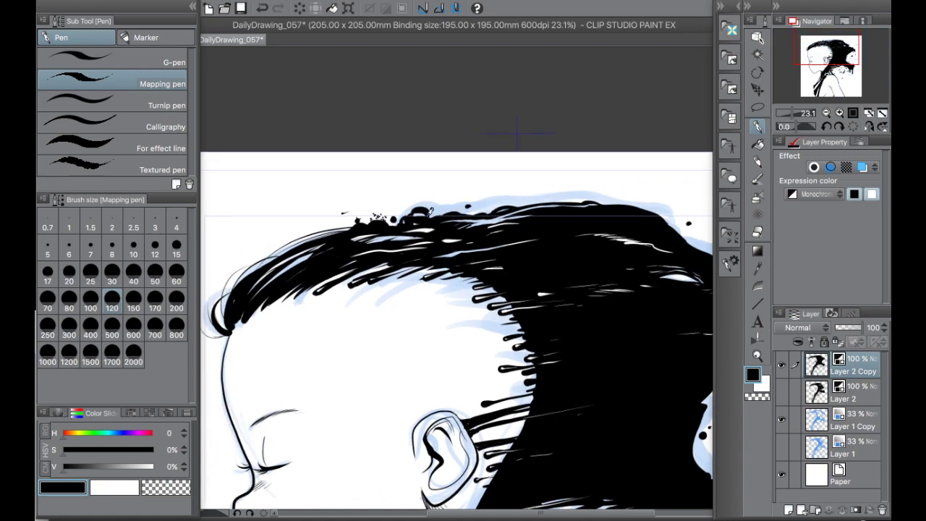
pyautogui.scroll(-4, 654, 218)
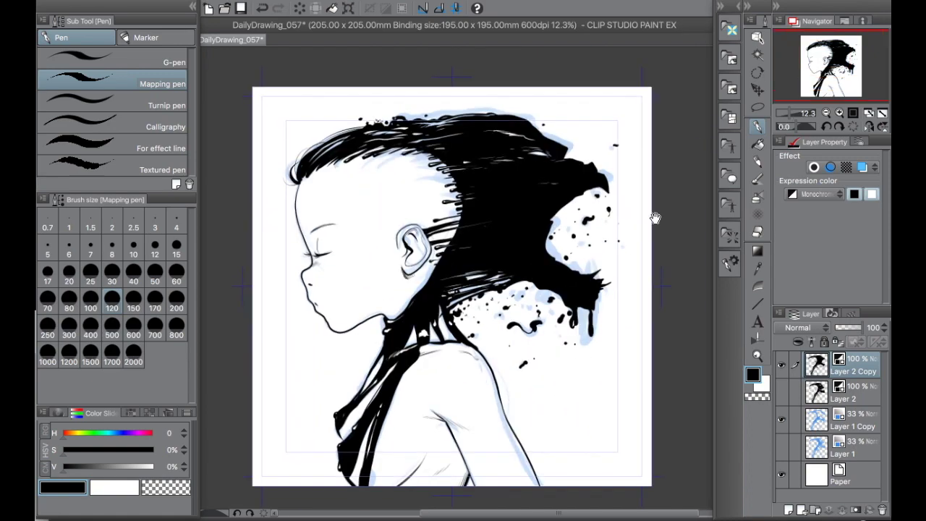
pyautogui.scroll(2, 479, 219)
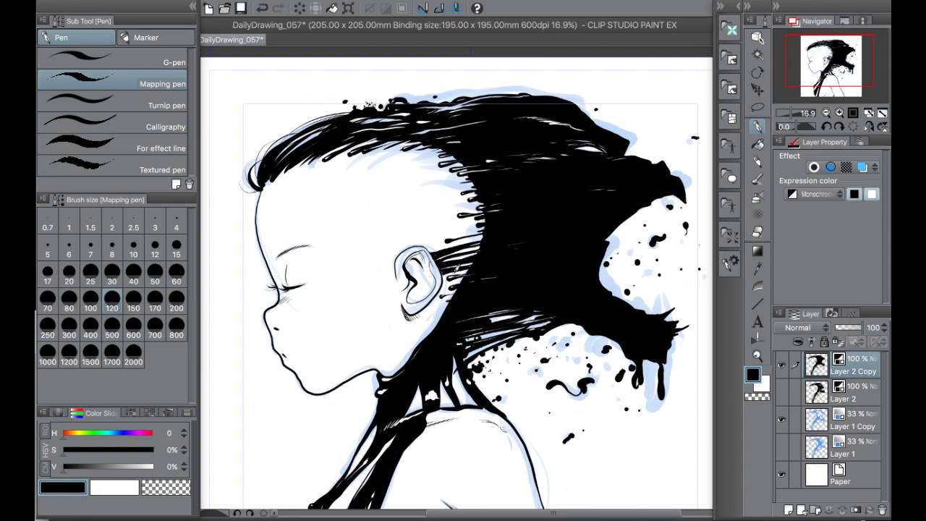
pyautogui.moveTo(550, 370); pyautogui.dragTo(465, 324)
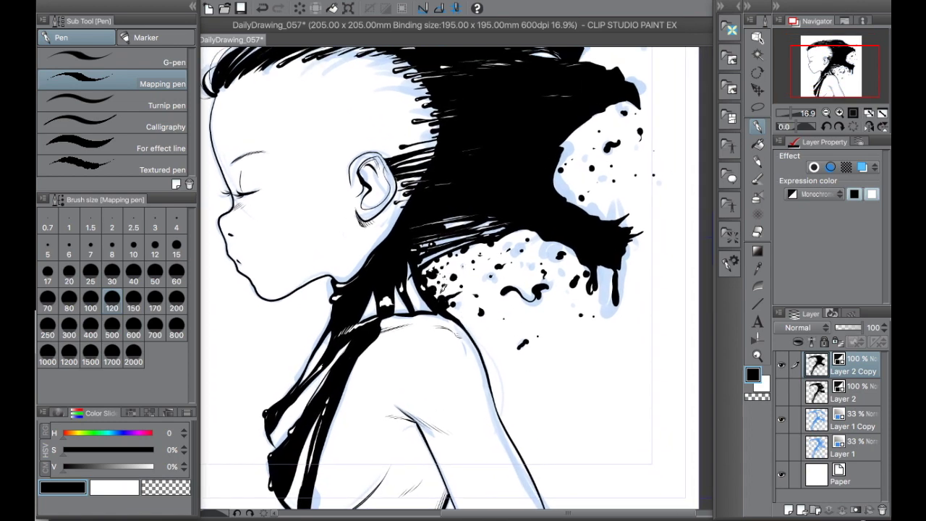
# Spray fine black speckles below the creature's jaw and in front of its brow with the Tone scraping airbrush
pyautogui.press('b')
pyautogui.moveTo(473, 273)
pyautogui.mouseDown()
pyautogui.moveTo(499, 290)
pyautogui.moveTo(520, 340)
pyautogui.mouseUp()
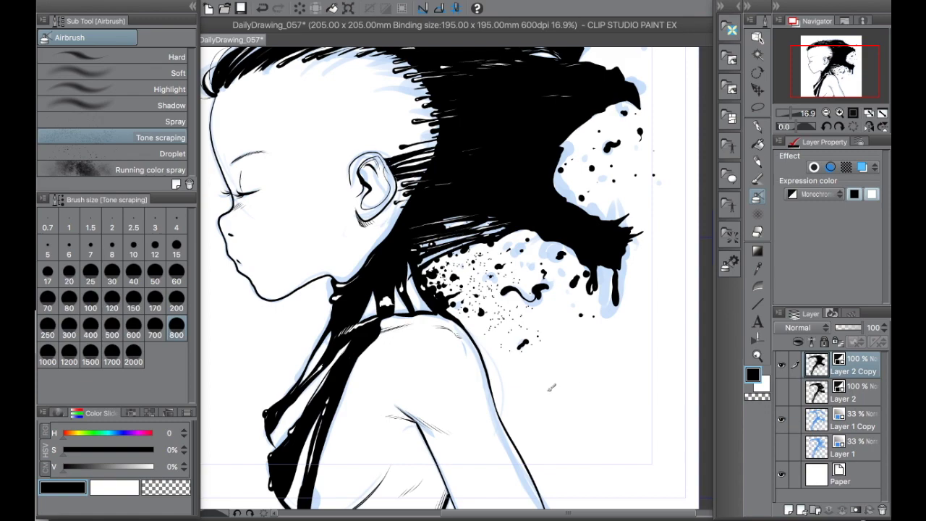
pyautogui.scroll(2, 367, 498)
pyautogui.scroll(-3, 366, 497)
pyautogui.scroll(3, 367, 497)
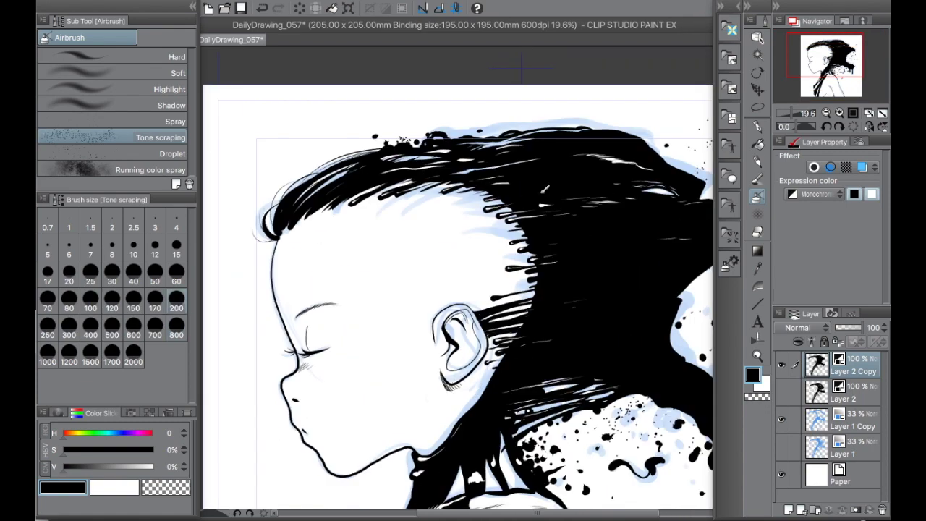
# Try spraying black speckles along the hairline on a new layer with the Tone scraping airbrush at size 500
pyautogui.press(']')
pyautogui.press(']')
pyautogui.press(']')
pyautogui.press(']')
pyautogui.moveTo(499, 210); pyautogui.dragTo(521, 289)
pyautogui.scroll(-3, 636, 362)
pyautogui.scroll(4, 635, 365)
pyautogui.click(789, 510)
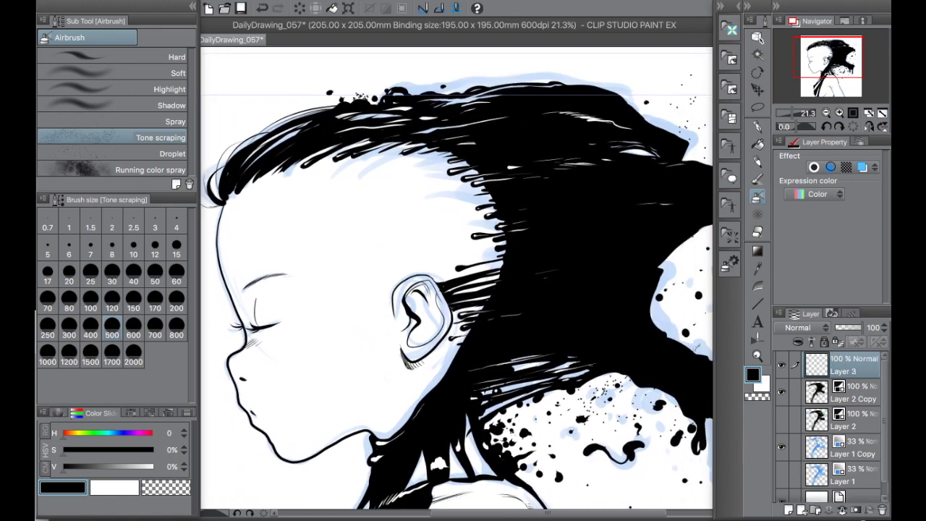
pyautogui.moveTo(463, 174)
pyautogui.mouseDown()
pyautogui.moveTo(499, 260)
pyautogui.moveTo(445, 166)
pyautogui.moveTo(484, 253)
pyautogui.moveTo(460, 133)
pyautogui.mouseUp()
pyautogui.moveTo(485, 246); pyautogui.dragTo(494, 278)
pyautogui.scroll(-3, 596, 395)
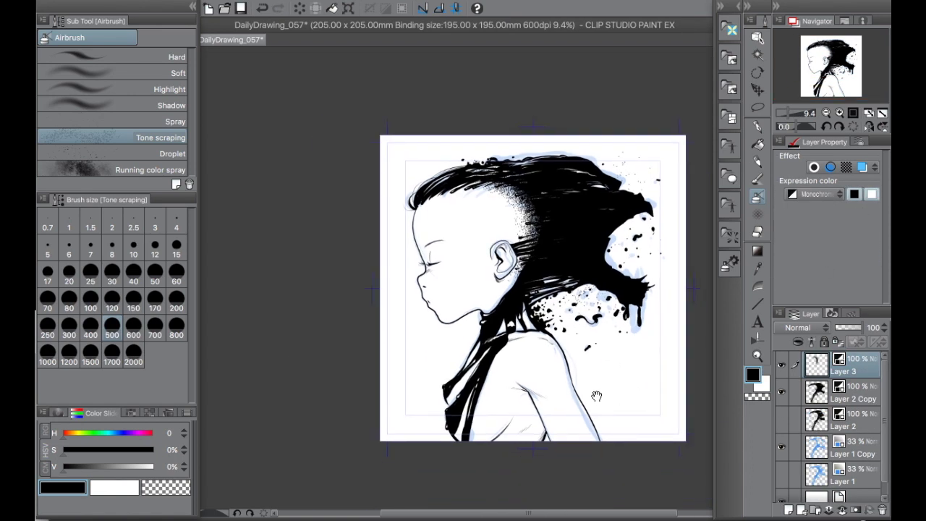
pyautogui.scroll(2, 566, 261)
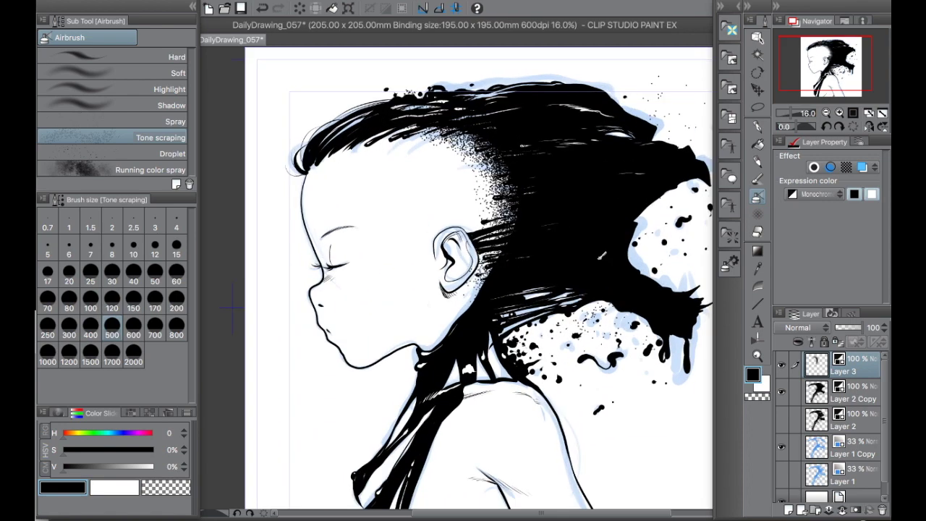
# Undo the sprayed hairline speckles and the new layer
pyautogui.hotkey('ctrl', 'z')
pyautogui.hotkey('ctrl', 'z')
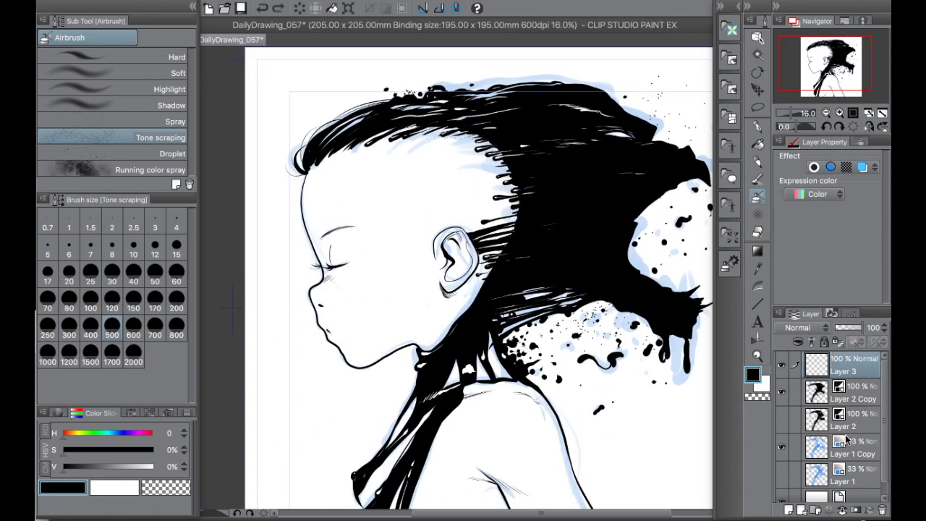
pyautogui.hotkey('ctrl', 'z')
# Ink long black strands from the hair over the temple and down around the ear with the Mapping pen at size 200
pyautogui.press('p')
pyautogui.moveTo(466, 130)
pyautogui.mouseDown()
pyautogui.moveTo(370, 163)
pyautogui.moveTo(382, 173)
pyautogui.mouseUp()
pyautogui.moveTo(506, 145); pyautogui.dragTo(423, 208)
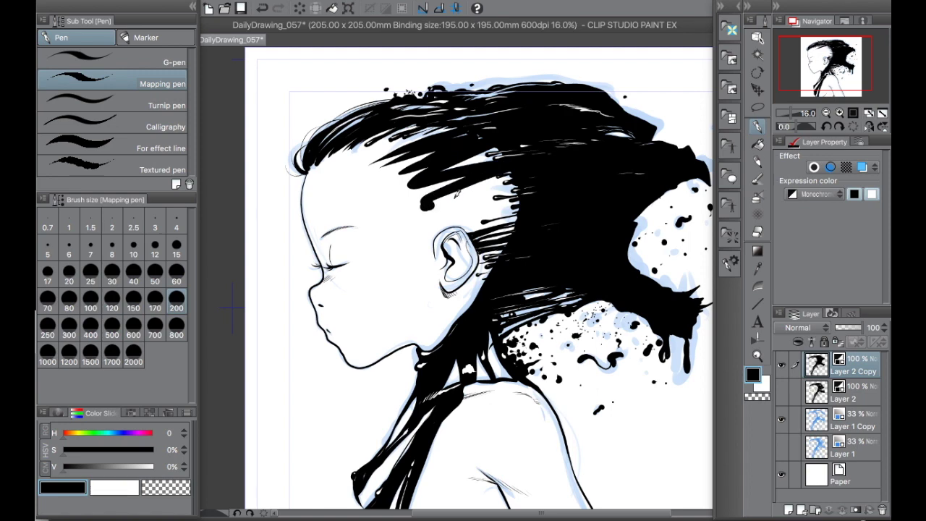
pyautogui.moveTo(517, 189); pyautogui.dragTo(423, 210)
pyautogui.moveTo(519, 199); pyautogui.dragTo(431, 227)
pyautogui.moveTo(513, 214)
pyautogui.mouseDown()
pyautogui.moveTo(476, 241)
pyautogui.moveTo(492, 239)
pyautogui.mouseUp()
pyautogui.moveTo(509, 250)
pyautogui.mouseDown()
pyautogui.moveTo(467, 302)
pyautogui.moveTo(501, 338)
pyautogui.mouseUp()
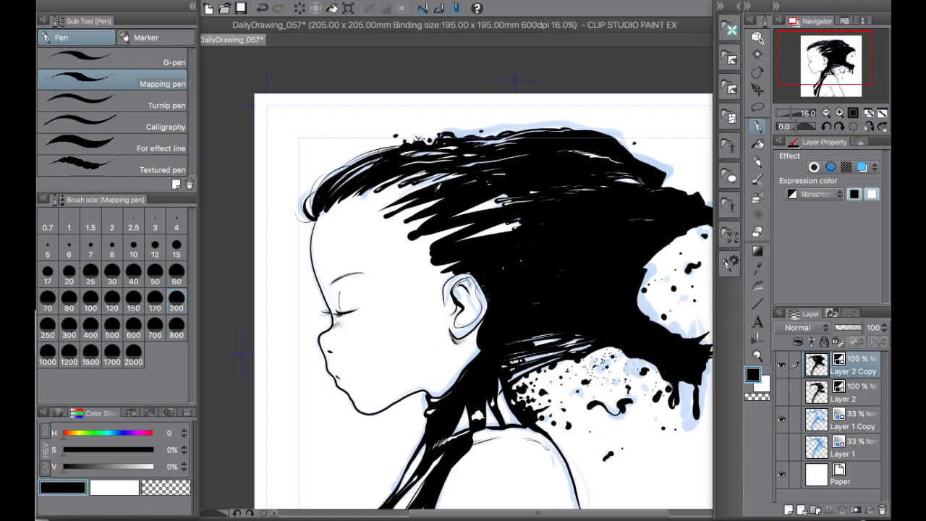
# Add further strands above the temple and fill the gaps between the hair strands above the ear
pyautogui.moveTo(458, 174); pyautogui.dragTo(387, 193)
pyautogui.moveTo(459, 173)
pyautogui.mouseDown()
pyautogui.moveTo(482, 166)
pyautogui.moveTo(388, 194)
pyautogui.mouseUp()
pyautogui.hotkey('ctrl', 'z')
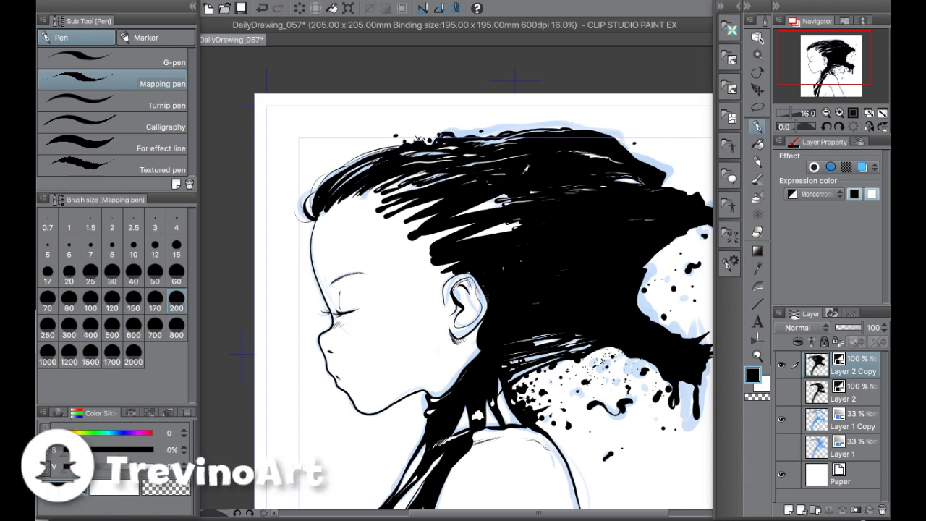
pyautogui.moveTo(471, 226); pyautogui.dragTo(423, 244)
pyautogui.moveTo(534, 201); pyautogui.dragTo(453, 217)
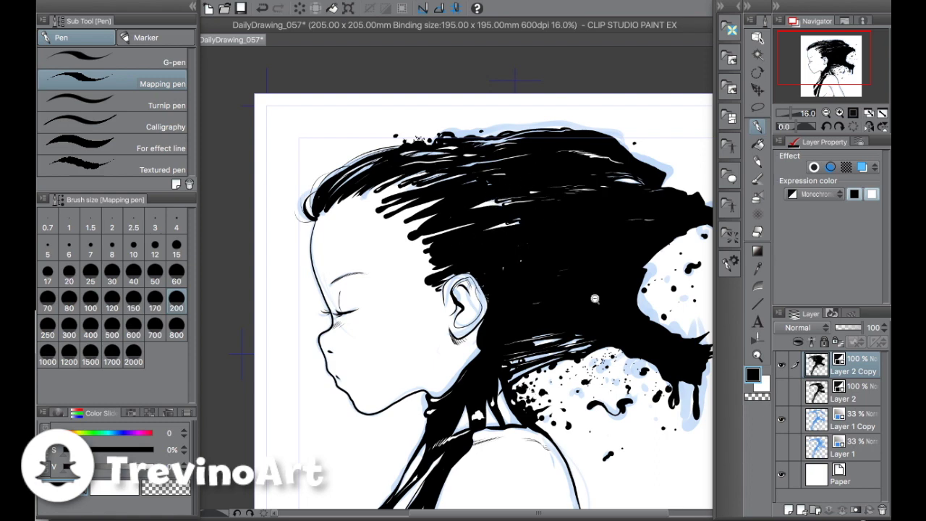
# Draw thin white highlights in the strand tips over the temple and switch back to black
pyautogui.scroll(4, 426, 220)
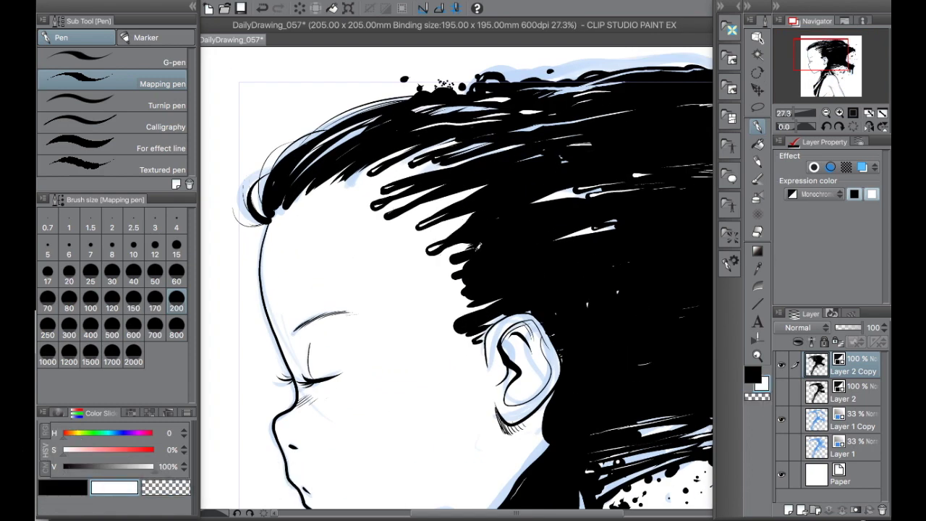
pyautogui.scroll(-4, 604, 282)
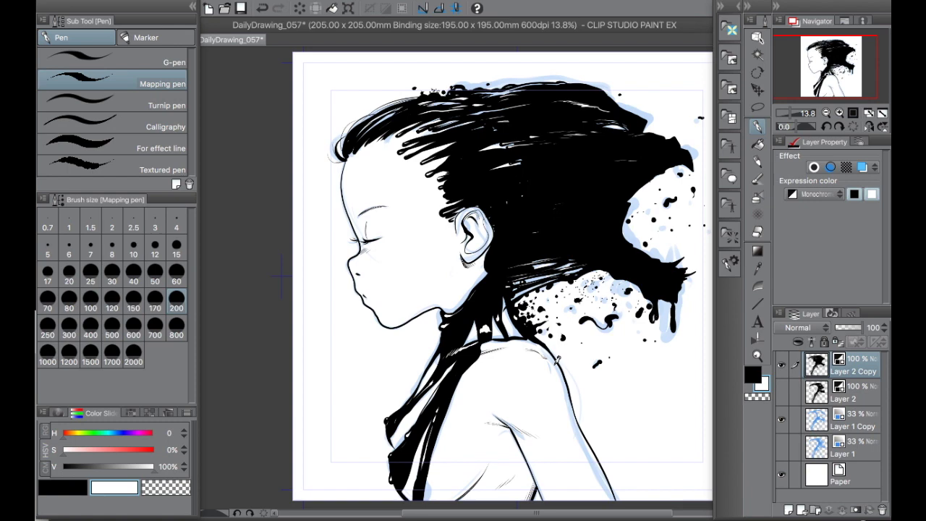
pyautogui.press('x')
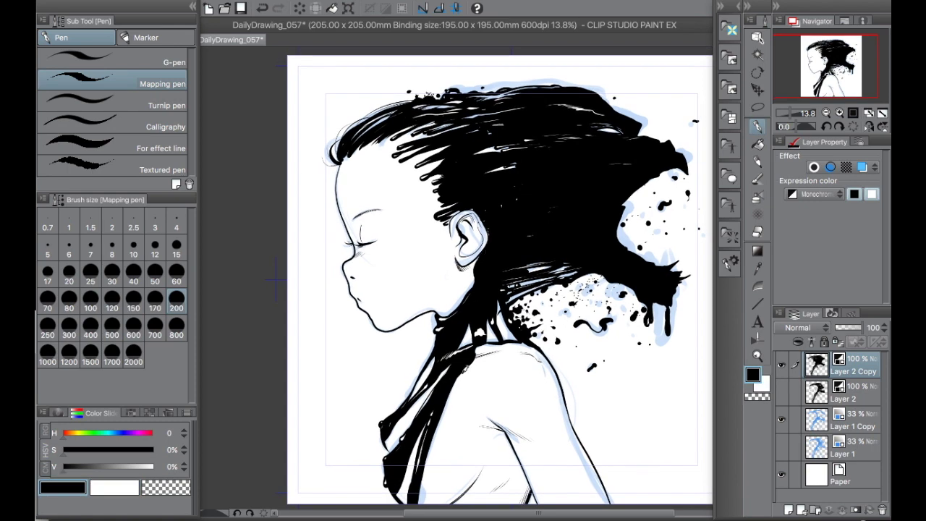
# Undo and redo the added strands to compare the long-strand hairline with the rounded, dripping one
pyautogui.hotkey('ctrl', 'z')
pyautogui.hotkey('ctrl', 'z')
pyautogui.hotkey('ctrl', 'z')
pyautogui.hotkey('ctrl', 'z')
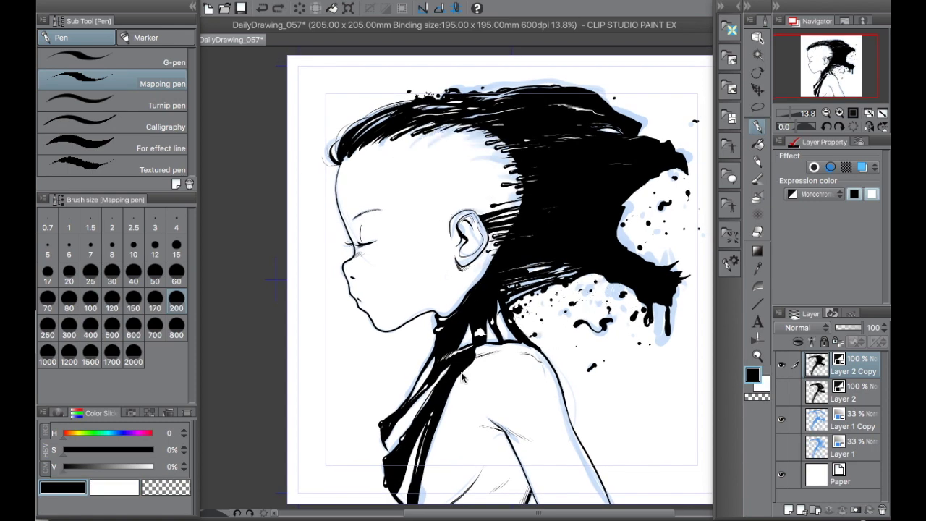
pyautogui.hotkey('ctrl', 'y')
pyautogui.hotkey('ctrl', 'z')
pyautogui.hotkey('ctrl', 'y')
pyautogui.hotkey('ctrl', 'y')
pyautogui.hotkey('ctrl', 'y')
pyautogui.hotkey('ctrl', 'y')
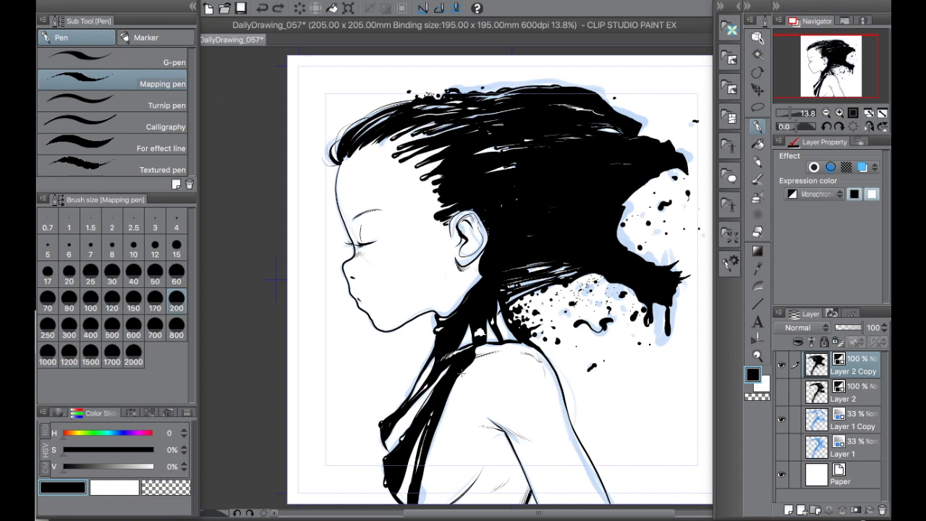
# Keep the long-strand version as a hidden layer copy and restore the rounded, dripping hairline on the visible ink layer
pyautogui.hotkey('ctrl', 'h')
pyautogui.hotkey('ctrl', 'h')
pyautogui.hotkey('ctrl', 'h')
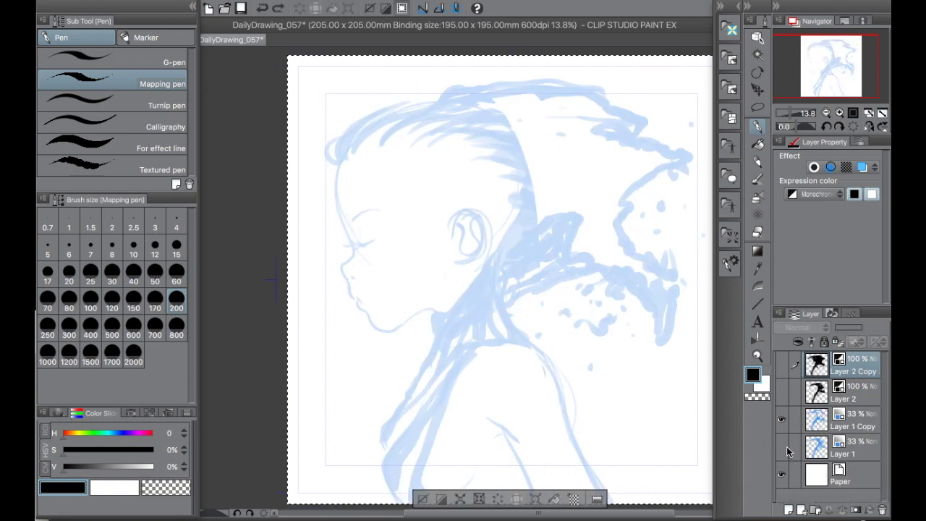
pyautogui.hotkey('ctrl', 'h')
pyautogui.hotkey('ctrl', 'h')
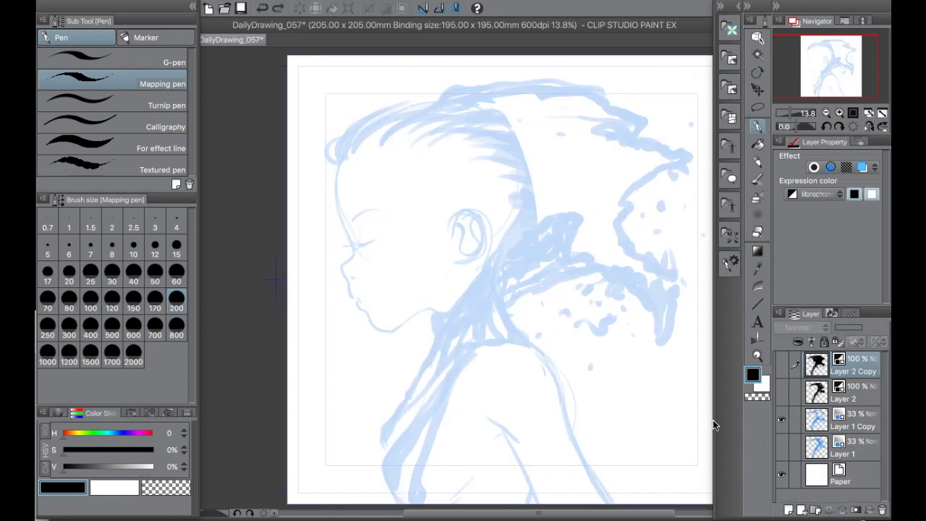
pyautogui.hotkey('ctrl', 'h')
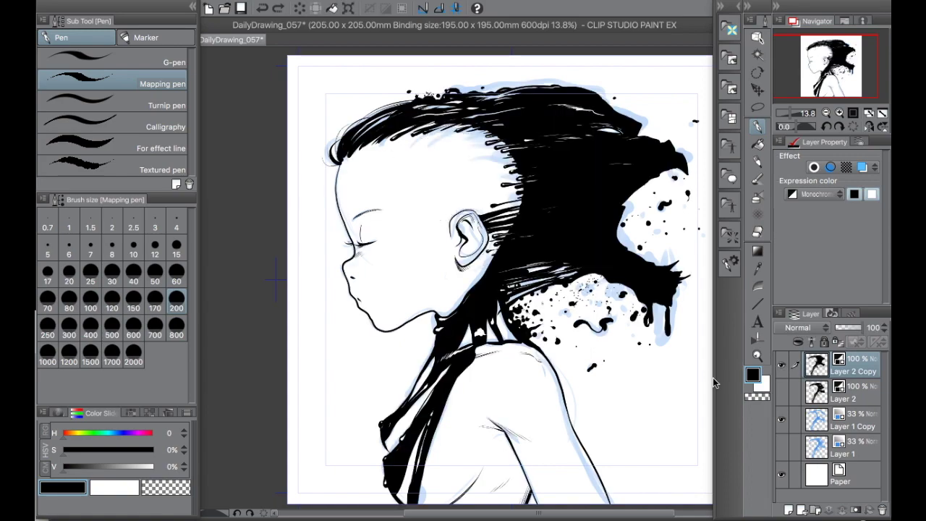
pyautogui.hotkey('ctrl', 'c')
pyautogui.hotkey('ctrl', 'v')
# Lasso an area on the side of the head and add a new layer above the ink
pyautogui.scroll(3, 626, 214)
pyautogui.press('m')
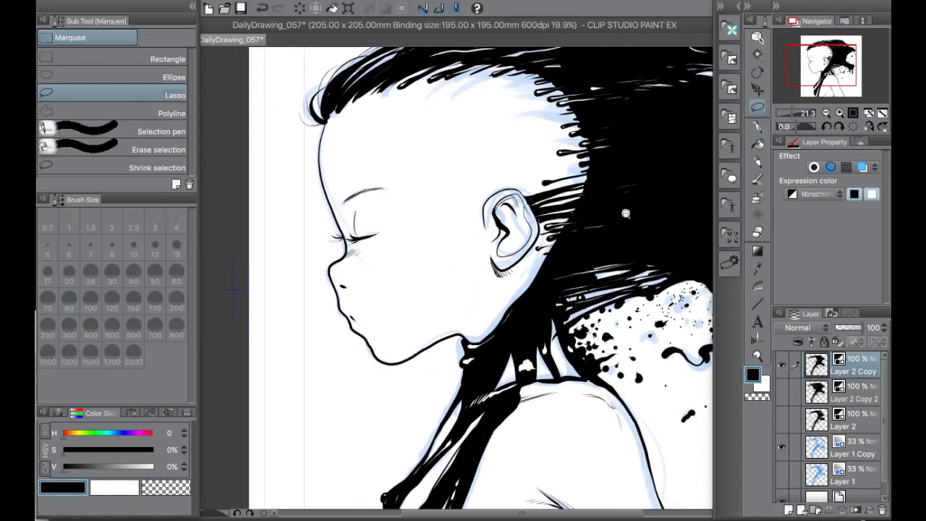
pyautogui.scroll(-2, 626, 213)
pyautogui.moveTo(396, 105); pyautogui.dragTo(444, 338)
pyautogui.moveTo(503, 331); pyautogui.dragTo(409, 217)
pyautogui.hotkey('ctrl', 'shift', 'n')
# Try filling the lassoed area with black, undo the fill and clear the selection
pyautogui.hotkey('alt', 'BackSpace')
pyautogui.moveTo(601, 382)
pyautogui.mouseDown()
pyautogui.moveTo(463, 387)
pyautogui.moveTo(481, 388)
pyautogui.mouseUp()
pyautogui.hotkey('ctrl', 'z')
pyautogui.hotkey('ctrl', 'y')
pyautogui.hotkey('ctrl', 'z')
pyautogui.hotkey('ctrl', 'd')
# Try painting a solid black band across the forehead hairline with the Mapping pen on the new layer, and undo it
pyautogui.scroll(2, 463, 217)
pyautogui.press('p')
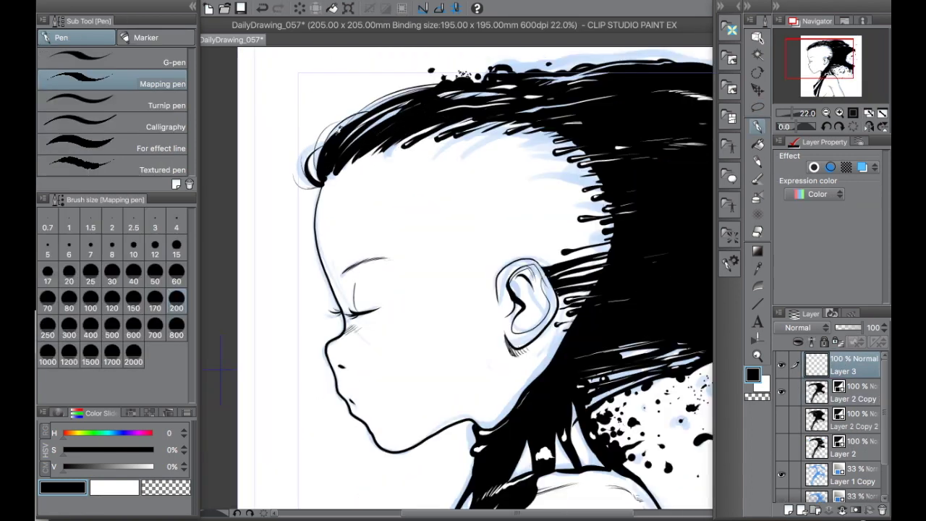
pyautogui.moveTo(290, 216); pyautogui.dragTo(564, 138)
pyautogui.press('g')
pyautogui.press('p')
pyautogui.moveTo(362, 116)
pyautogui.mouseDown()
pyautogui.moveTo(304, 206)
pyautogui.moveTo(542, 137)
pyautogui.mouseUp()
pyautogui.moveTo(349, 191); pyautogui.dragTo(521, 153)
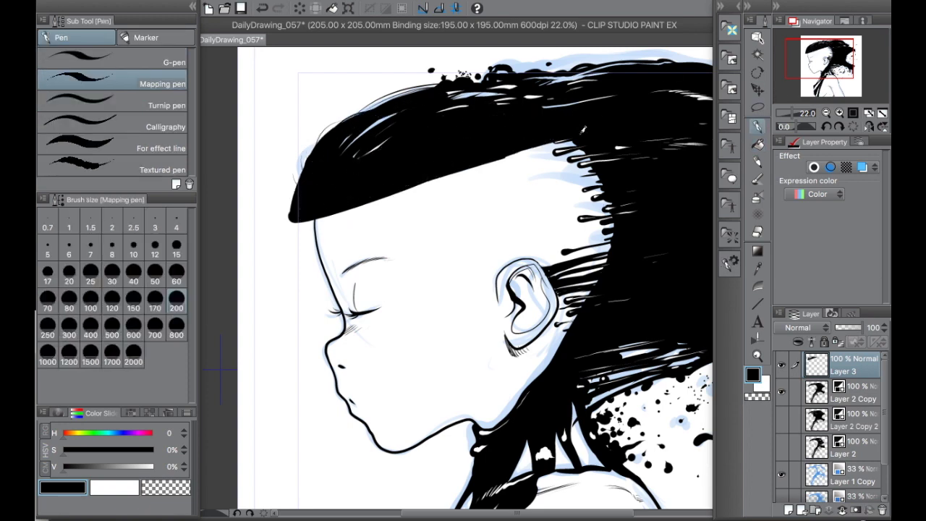
pyautogui.scroll(-2, 538, 281)
pyautogui.hotkey('ctrl', 'z')
pyautogui.hotkey('ctrl', 'z')
pyautogui.hotkey('ctrl', 'z')
pyautogui.hotkey('ctrl', 'z')
pyautogui.scroll(1, 538, 281)
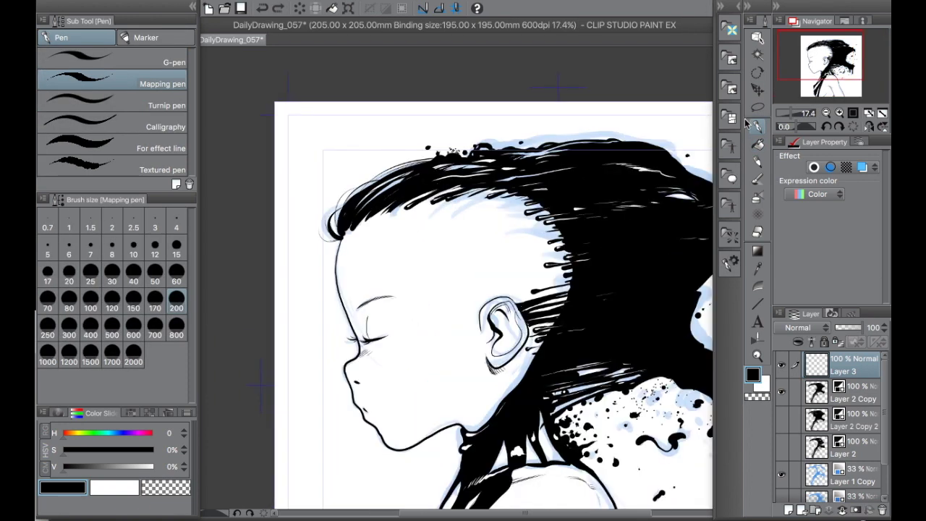
# Lasso an angular hairline area on the side of the head, fill it with black and clear the selection
pyautogui.click(757, 107)
pyautogui.moveTo(405, 210); pyautogui.dragTo(579, 211)
pyautogui.hotkey('alt', 'BackSpace')
pyautogui.hotkey('ctrl', 'd')
# Feather the lower edge of the black hairline patch with fine strokes using the Mapping pen at size 60
pyautogui.press('p')
pyautogui.press('[')
pyautogui.press('[')
pyautogui.press('[')
pyautogui.press('[')
pyautogui.press('[')
pyautogui.press('[')
pyautogui.press('[')
pyautogui.moveTo(441, 258); pyautogui.dragTo(520, 243)
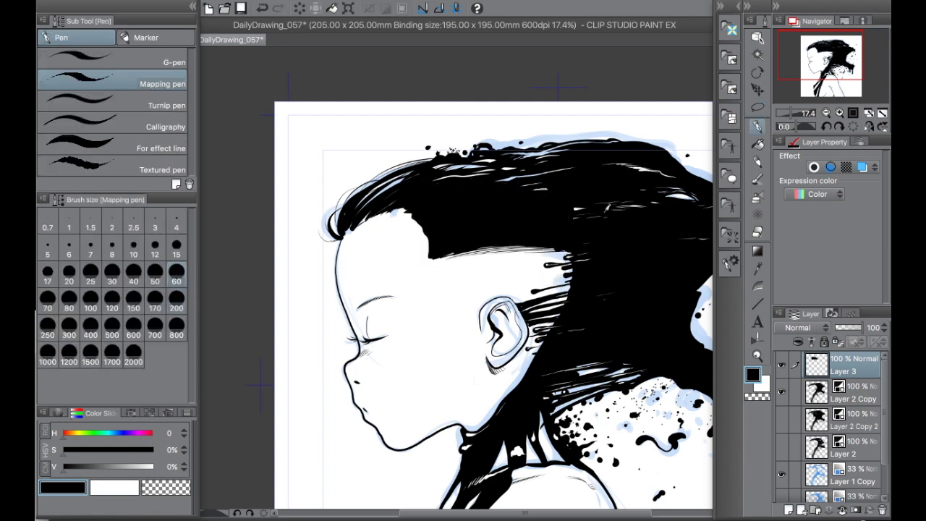
# Erase along the front edge of the black patch to round its corner at the temple
pyautogui.press('e')
pyautogui.moveTo(408, 217); pyautogui.dragTo(422, 246)
pyautogui.press('p')
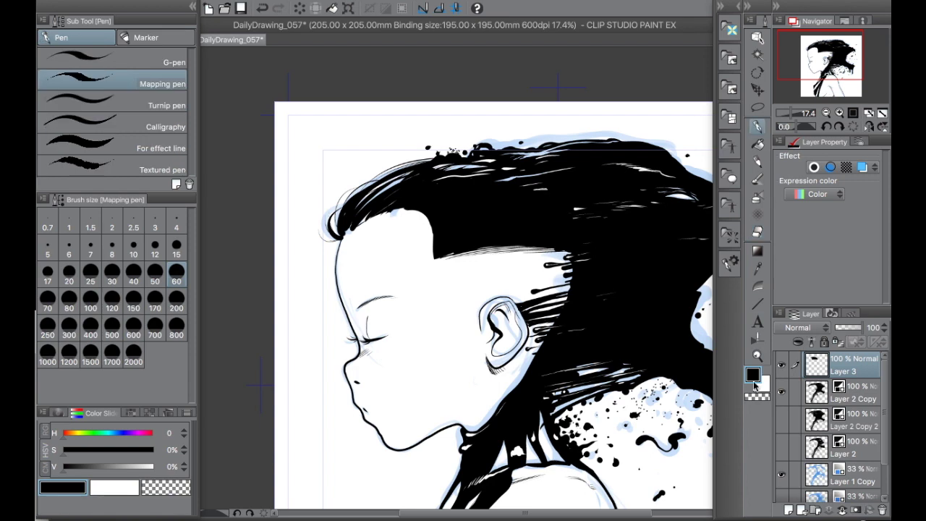
pyautogui.moveTo(435, 230); pyautogui.dragTo(467, 198)
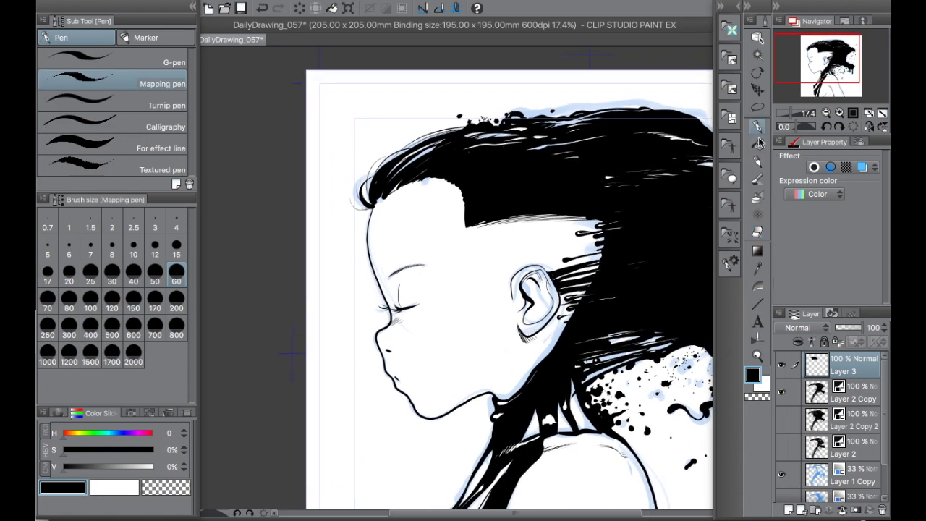
# Switch to the Rough India ink brush and change the patch layer's expression colour to Monochrome
pyautogui.press('b')
pyautogui.click(817, 194)
pyautogui.click(814, 225)
# Try rough brush strokes around the front of the hair and forehead, and undo them
pyautogui.moveTo(365, 163); pyautogui.dragTo(329, 261)
pyautogui.scroll(-2, 503, 235)
pyautogui.hotkey('ctrl', 'z')
pyautogui.moveTo(329, 145); pyautogui.dragTo(282, 253)
pyautogui.hotkey('ctrl', 'z')
pyautogui.moveTo(329, 144); pyautogui.dragTo(282, 254)
pyautogui.hotkey('ctrl', 'z')
pyautogui.hotkey('ctrl', 'z')
# Cut light streaks into the front of the black patch with the Rough brush in transparent colour at size 200
pyautogui.press('c')
pyautogui.moveTo(347, 180); pyautogui.dragTo(398, 173)
pyautogui.moveTo(362, 204); pyautogui.dragTo(420, 200)
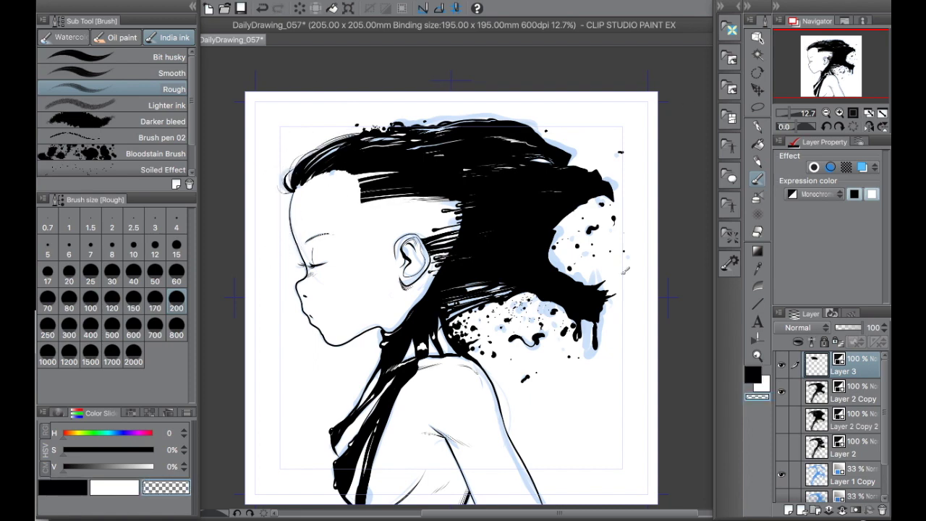
# On the Layer 2 Copy ink layer, remove the dripping strands behind the ear and clean the hair edge there
pyautogui.scroll(1, 443, 199)
pyautogui.keyDown('ctrl'); pyautogui.keyDown('shift'); pyautogui.click(428, 242); pyautogui.keyUp('shift'); pyautogui.keyUp('ctrl')
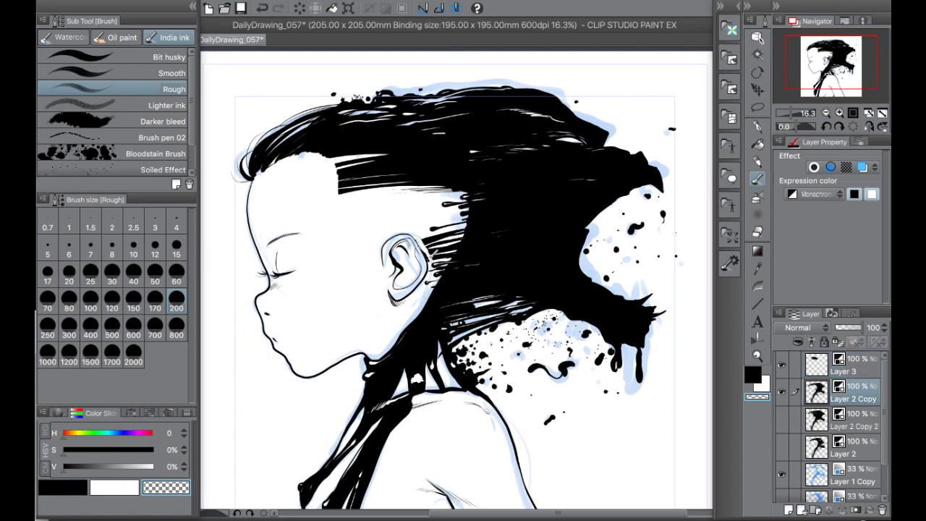
pyautogui.moveTo(427, 257); pyautogui.dragTo(468, 192)
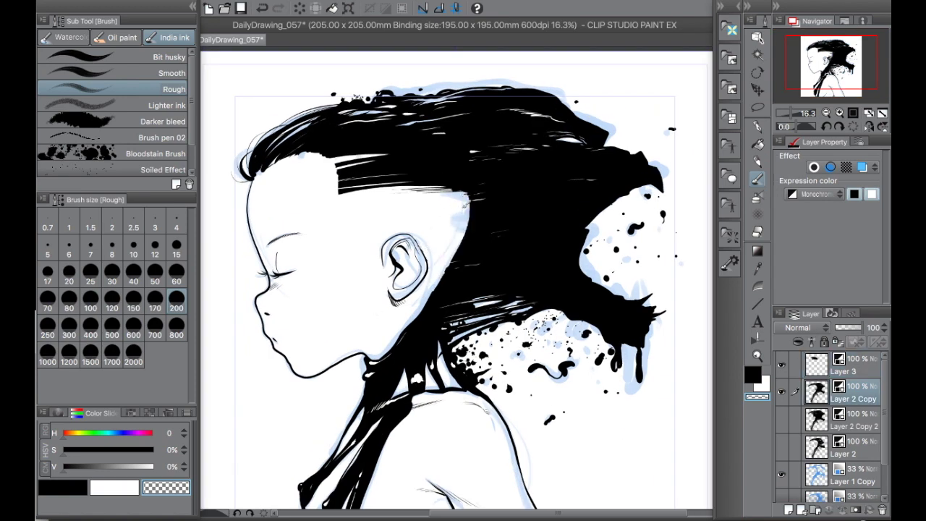
pyautogui.press('p')
pyautogui.press('c')
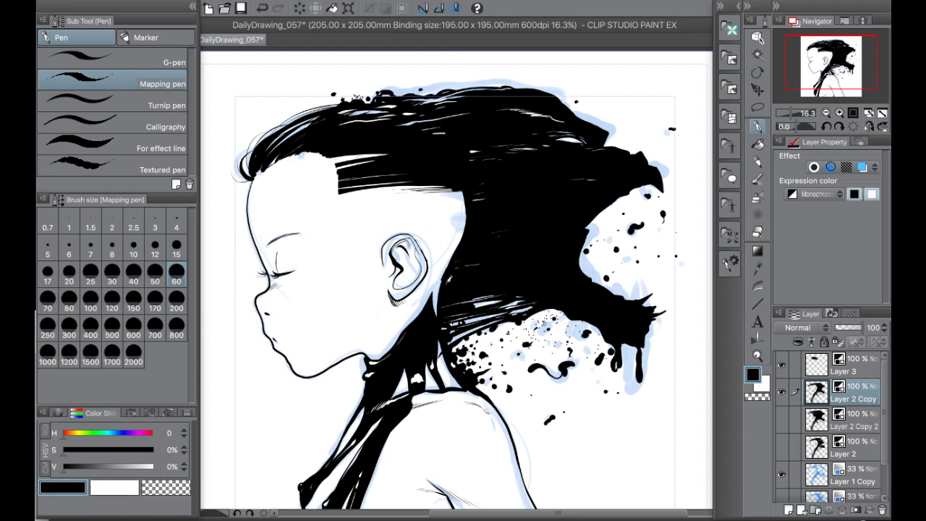
pyautogui.press('c')
# Return to Layer 3 and thin the front edge of the patch into strands with the transparent Mapping pen
pyautogui.keyDown('ctrl'); pyautogui.keyDown('shift'); pyautogui.click(371, 199); pyautogui.keyUp('shift'); pyautogui.keyUp('ctrl')
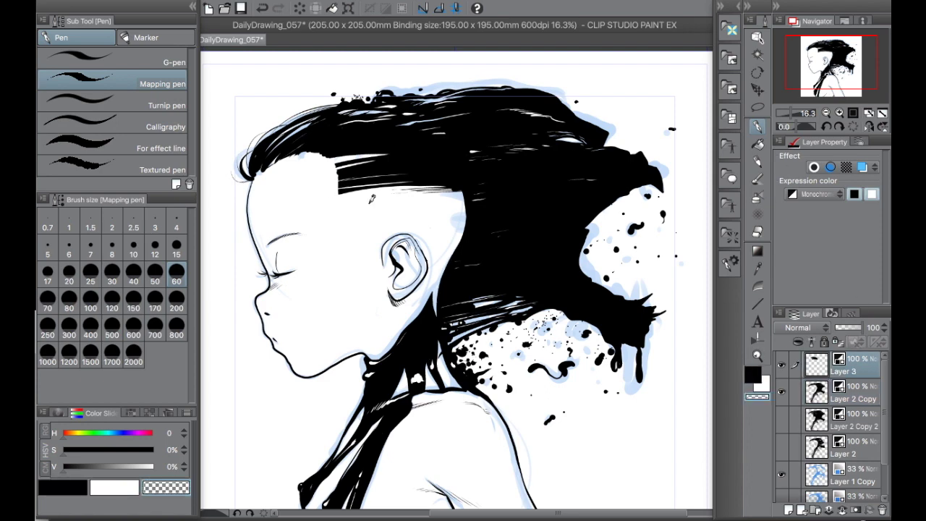
pyautogui.scroll(-1, 528, 289)
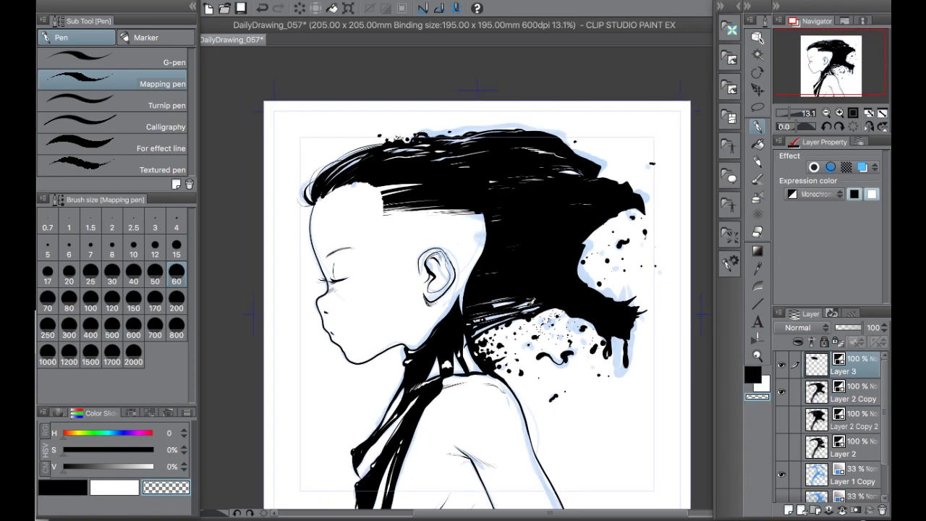
pyautogui.moveTo(478, 290); pyautogui.dragTo(466, 313)
# Hide the hairline patch, add a layer above the ink and paint white strands through the front of the hair
pyautogui.hotkey('ctrl', 'shift', 'n')
pyautogui.press('c')
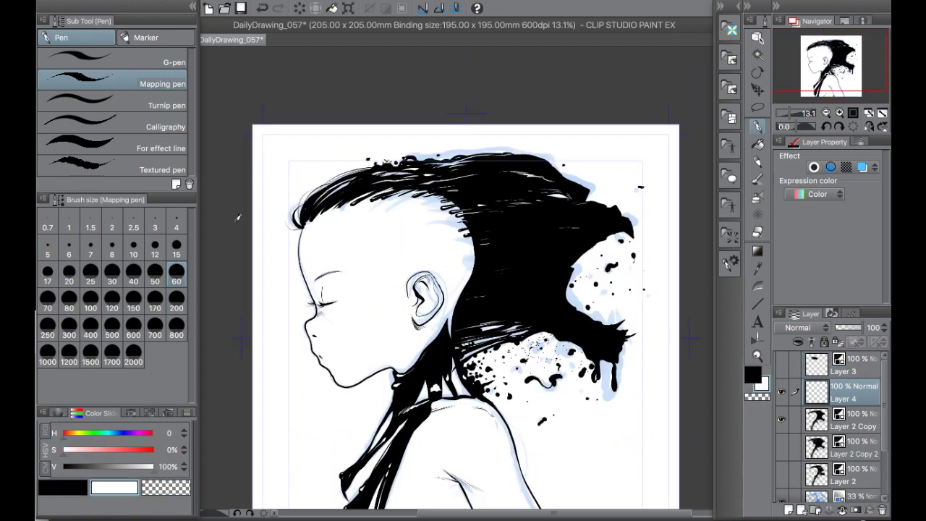
pyautogui.moveTo(307, 217); pyautogui.dragTo(354, 184)
pyautogui.moveTo(318, 209); pyautogui.dragTo(376, 170)
pyautogui.moveTo(338, 196); pyautogui.dragTo(394, 155)
pyautogui.moveTo(361, 189); pyautogui.dragTo(413, 168)
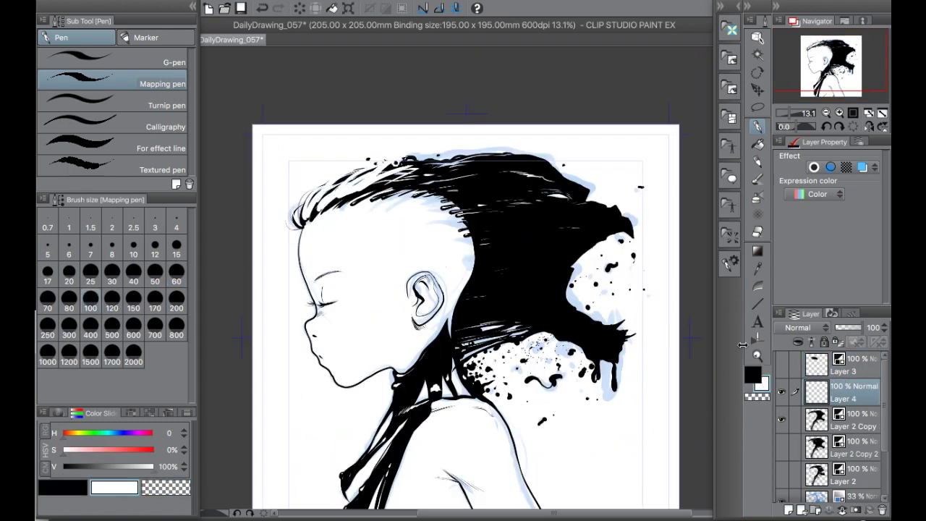
# Draw thin black flyaway strands rising from the front and top of the hair
pyautogui.press('x')
pyautogui.moveTo(297, 221); pyautogui.dragTo(307, 192)
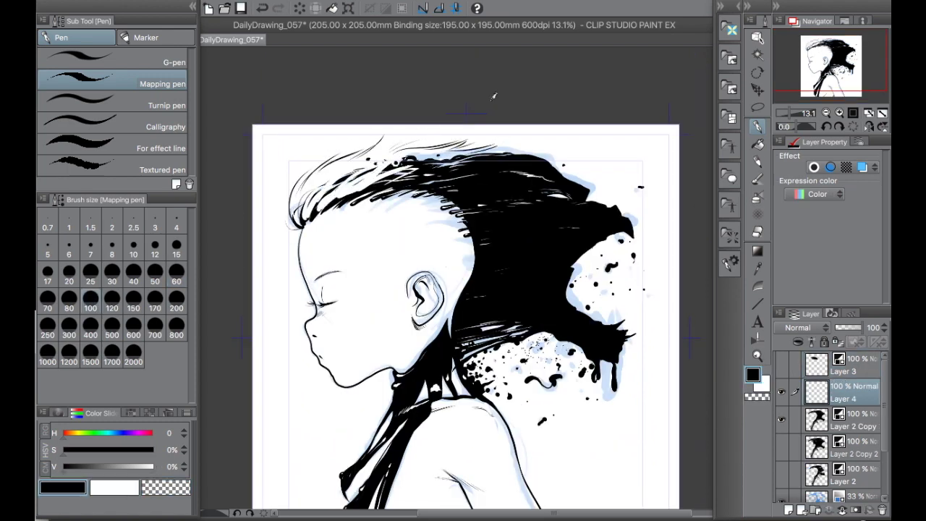
pyautogui.scroll(2, 351, 156)
pyautogui.scroll(-3, 266, 267)
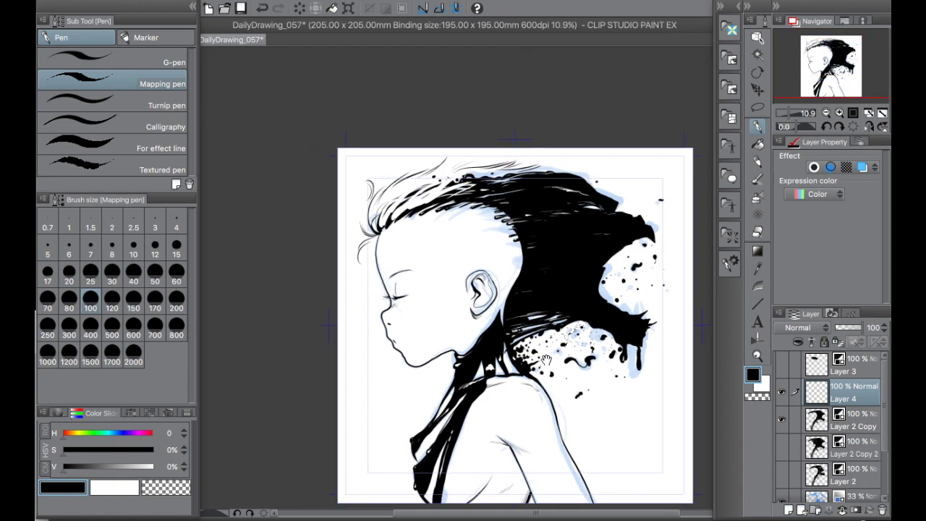
pyautogui.scroll(3, 406, 217)
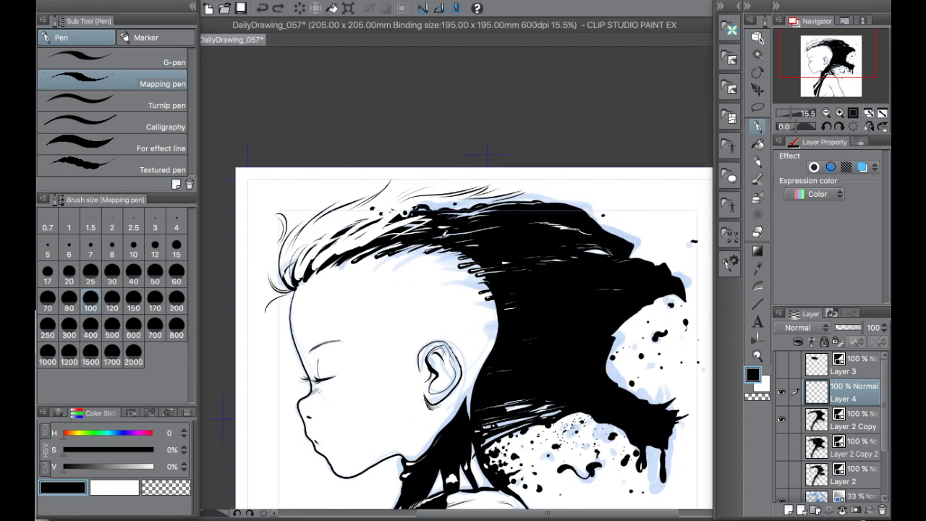
# Paint long flowing white strands from the hairline back into the black hair mass, redoing one of them
pyautogui.press('x')
pyautogui.moveTo(391, 272); pyautogui.dragTo(564, 259)
pyautogui.moveTo(463, 273); pyautogui.dragTo(583, 242)
pyautogui.moveTo(448, 261)
pyautogui.mouseDown()
pyautogui.moveTo(556, 235)
pyautogui.moveTo(547, 239)
pyautogui.mouseUp()
pyautogui.hotkey('ctrl', 'z')
pyautogui.moveTo(495, 266); pyautogui.dragTo(569, 227)
pyautogui.moveTo(593, 429); pyautogui.dragTo(582, 347)
# Add more white strands along the top and front of the hair, undoing the ones that do not fit
pyautogui.moveTo(405, 178); pyautogui.dragTo(515, 160)
pyautogui.moveTo(434, 156); pyautogui.dragTo(539, 146)
pyautogui.hotkey('ctrl', 'z')
pyautogui.moveTo(406, 170); pyautogui.dragTo(484, 155)
pyautogui.moveTo(360, 197); pyautogui.dragTo(427, 165)
pyautogui.moveTo(388, 183); pyautogui.dragTo(440, 171)
pyautogui.hotkey('ctrl', 'z')
pyautogui.moveTo(434, 207)
pyautogui.mouseDown()
pyautogui.moveTo(376, 187)
pyautogui.moveTo(438, 184)
pyautogui.mouseUp()
pyautogui.moveTo(462, 289)
pyautogui.mouseDown()
pyautogui.moveTo(484, 251)
pyautogui.moveTo(479, 261)
pyautogui.mouseUp()
pyautogui.moveTo(304, 191)
pyautogui.mouseDown()
pyautogui.moveTo(312, 161)
pyautogui.moveTo(313, 183)
pyautogui.mouseUp()
# Draw loose black strands curling down in front of the forehead and face
pyautogui.press('x')
pyautogui.moveTo(295, 141); pyautogui.dragTo(268, 272)
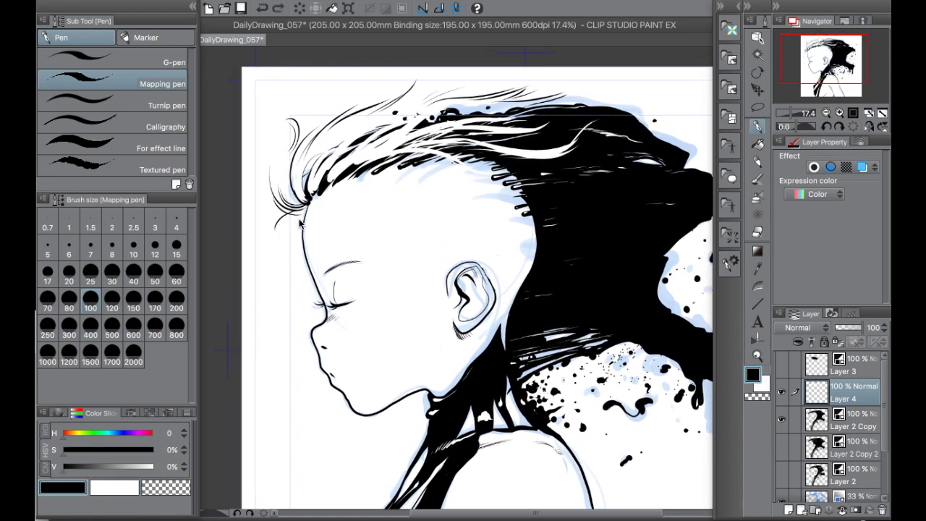
pyautogui.moveTo(298, 232); pyautogui.dragTo(277, 318)
pyautogui.moveTo(304, 253); pyautogui.dragTo(280, 332)
pyautogui.hotkey('ctrl', '-')
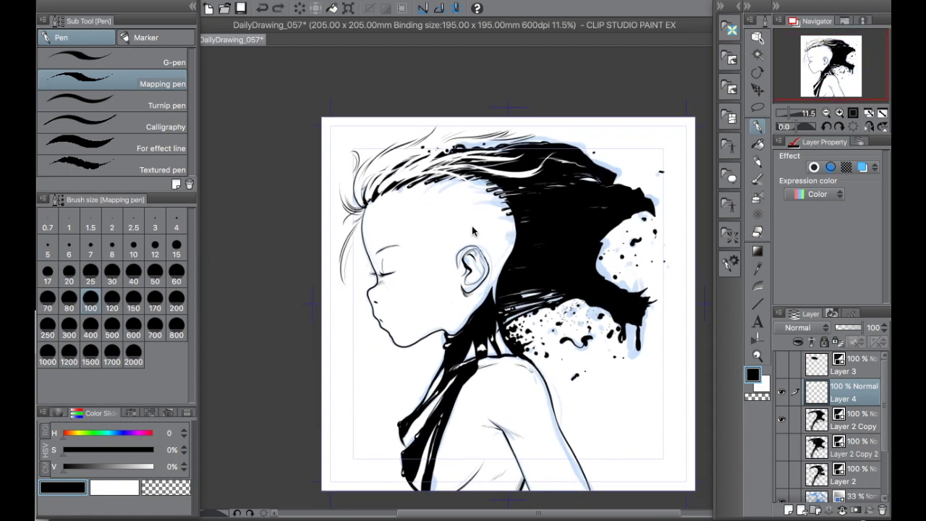
# Select all the artwork layers and scale the drawing down slightly to fit inside the page frame
pyautogui.moveTo(343, 205); pyautogui.dragTo(280, 185)
pyautogui.scroll(-3, 868, 371)
pyautogui.hotkey('ctrl', 't')
pyautogui.moveTo(615, 298); pyautogui.dragTo(592, 283)
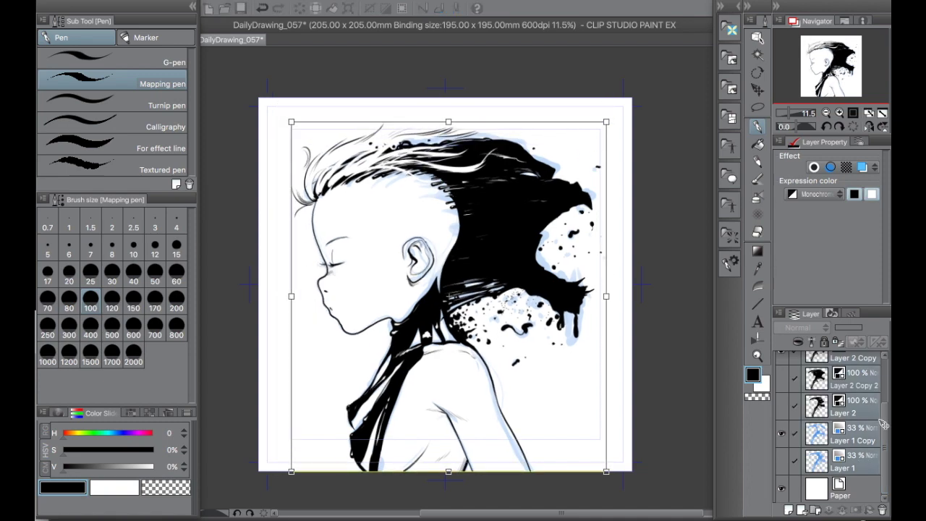
pyautogui.press('Return')
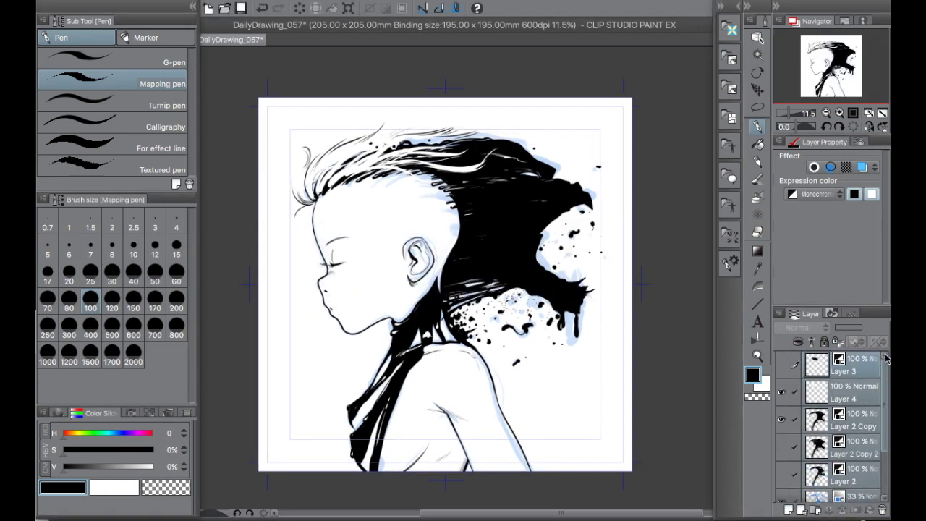
pyautogui.scroll(1, 538, 324)
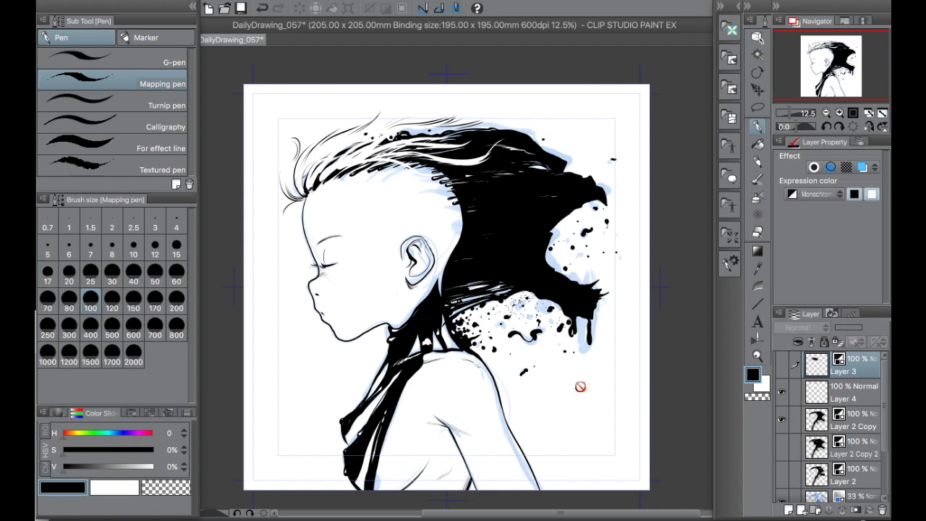
# Add a layer and ink dripping strands behind the ear and splatter at the temple, using the Bloodstain Brush at size 15
pyautogui.click(817, 391)
pyautogui.scroll(5, 311, 231)
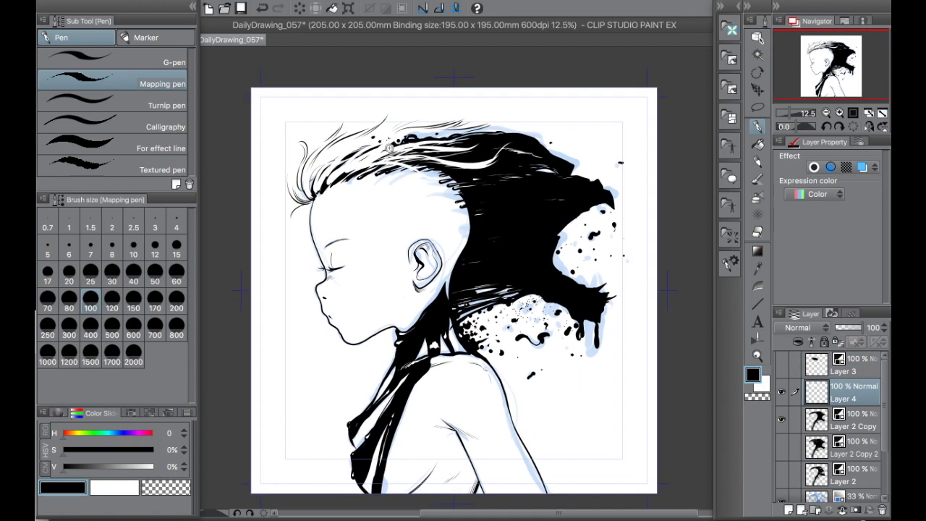
pyautogui.hotkey('ctrl', 'shift', 'n')
pyautogui.press('b')
pyautogui.click(177, 250)
pyautogui.scroll(-4, 620, 268)
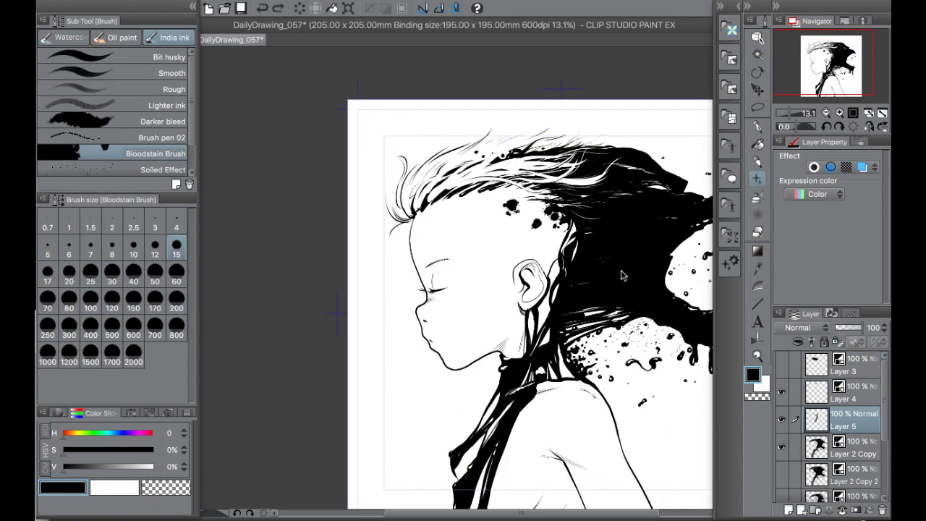
pyautogui.moveTo(594, 325); pyautogui.dragTo(584, 386)
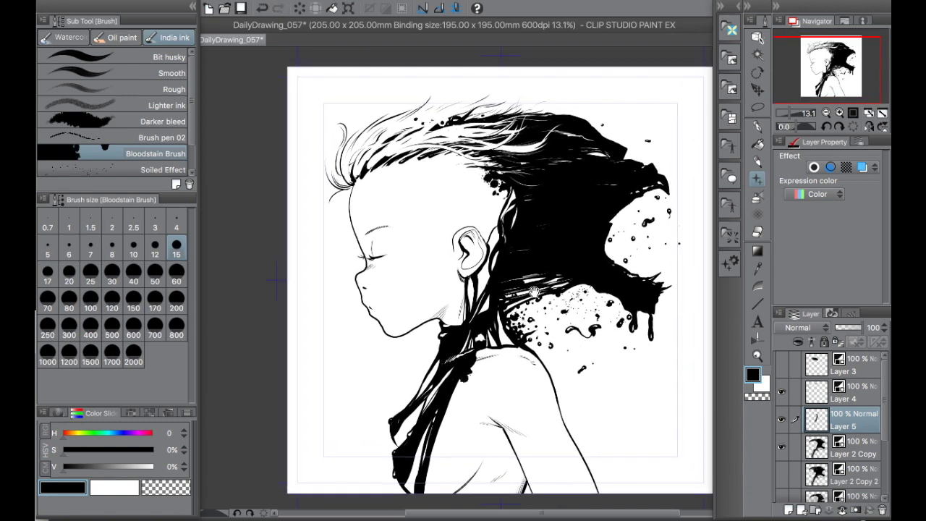
# Touch up the splatter and hair details with the Mapping pen in black and white
pyautogui.scroll(5, 470, 163)
pyautogui.press('p')
pyautogui.click(532, 196)
pyautogui.click(418, 148)
pyautogui.press('x')
pyautogui.scroll(-5, 539, 169)
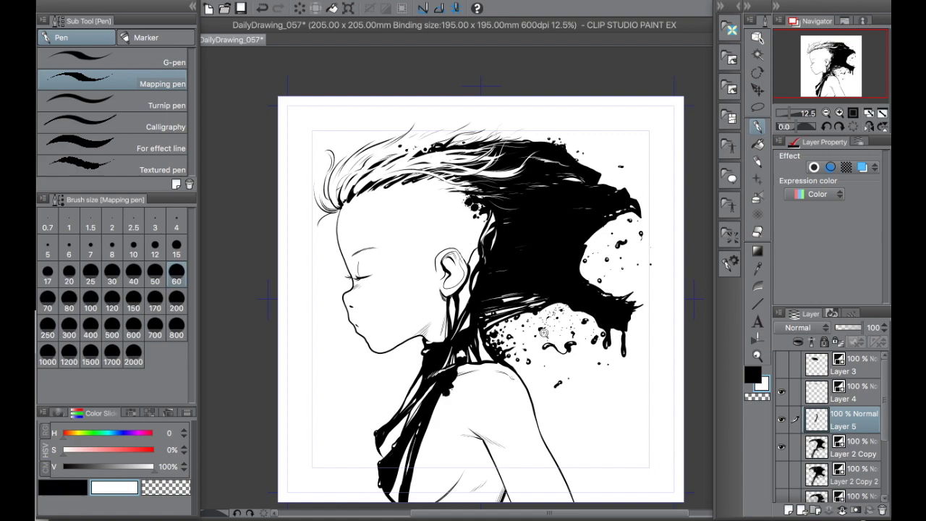
# Hatch shading over the closed eyelid and lash line with the Mapping pen at size 15
pyautogui.scroll(6, 350, 278)
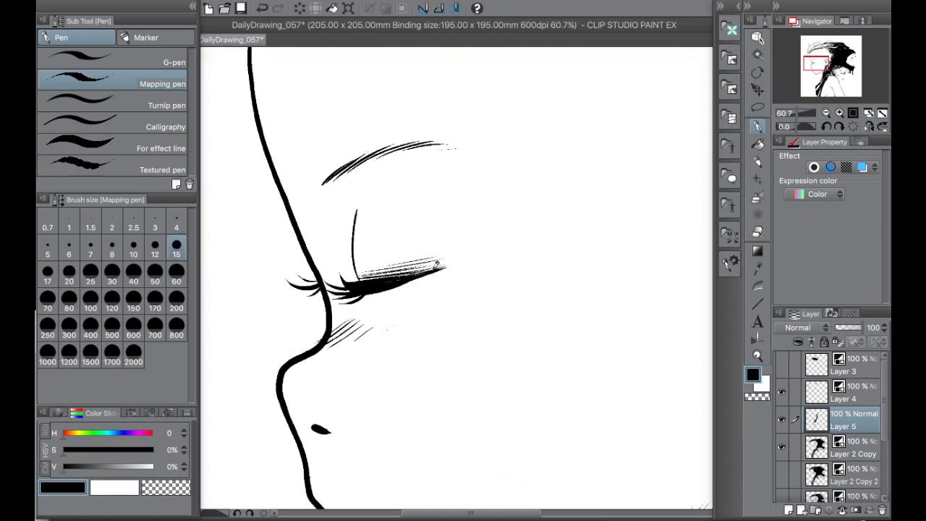
pyautogui.scroll(-5, 445, 253)
pyautogui.scroll(6, 445, 254)
pyautogui.moveTo(441, 274); pyautogui.dragTo(479, 264)
pyautogui.scroll(-4, 593, 284)
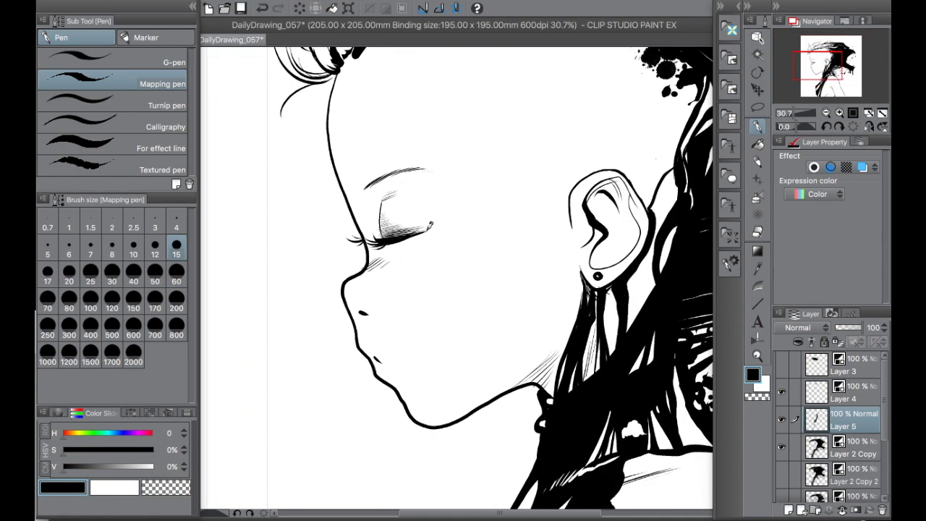
# Add fine hatching to the upper lip and the corner of the mouth
pyautogui.scroll(-2, 579, 304)
pyautogui.scroll(5, 564, 332)
pyautogui.scroll(-5, 556, 354)
pyautogui.scroll(5, 436, 321)
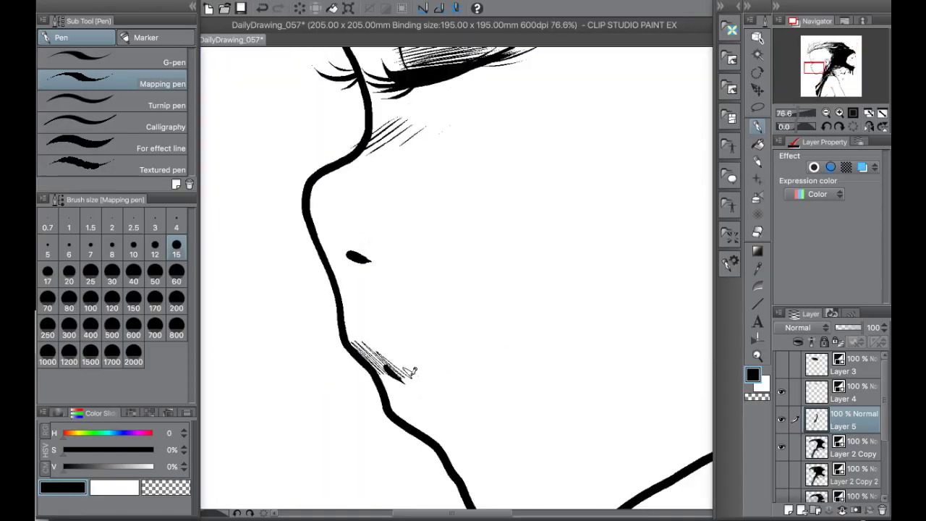
pyautogui.scroll(-5, 534, 300)
pyautogui.scroll(-2, 535, 299)
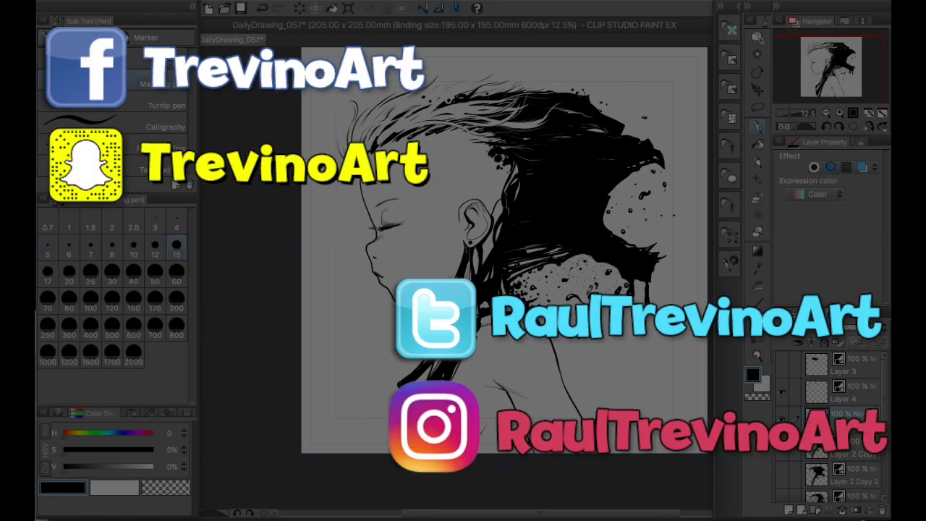
# Select the background around the figure and fill it with light grey at 83% value on a layer below the ink
pyautogui.scroll(5, 550, 282)
pyautogui.scroll(-5, 561, 251)
pyautogui.scroll(2, 561, 251)
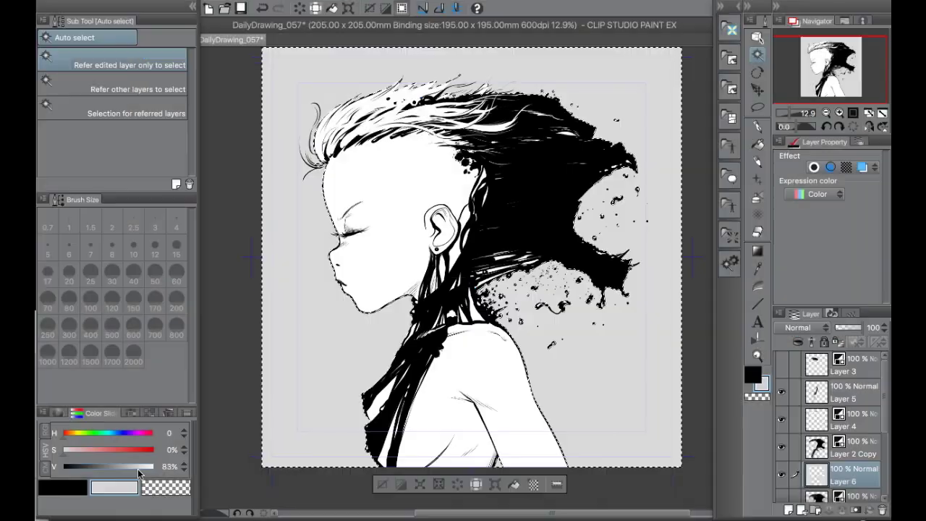
pyautogui.scroll(-1, 529, 326)
# Clean up the grey background layer around the hair and splatter with the Mapping pen at size 60
pyautogui.press('p')
pyautogui.scroll(5, 452, 205)
pyautogui.press('alt')
pyautogui.scroll(-3, 545, 208)
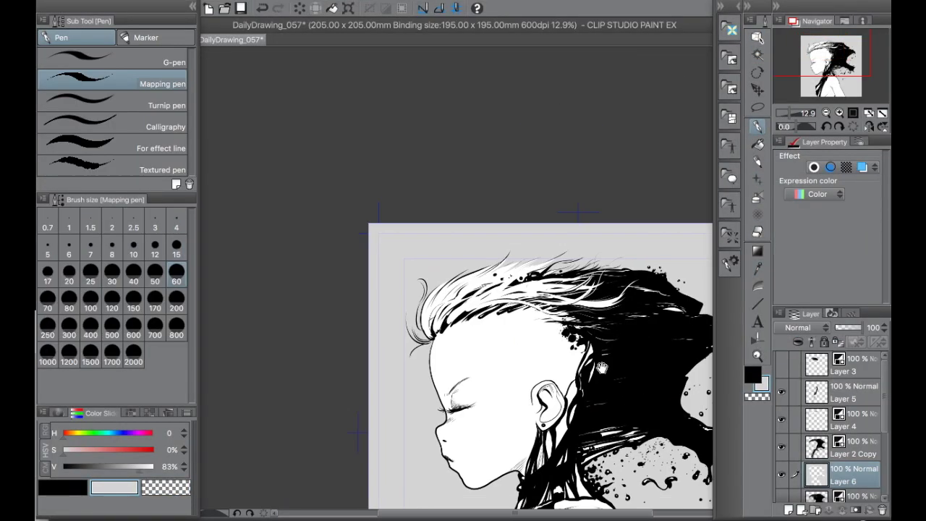
pyautogui.scroll(4, 434, 289)
pyautogui.scroll(-5, 378, 244)
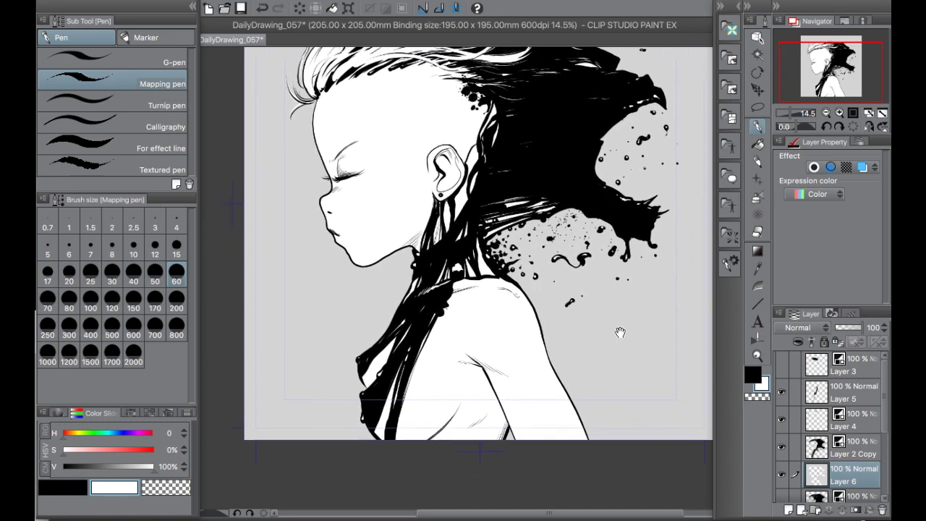
# Save the drawing and hide the palettes to view the whole picture
pyautogui.hotkey('ctrl', 's')
pyautogui.press('Tab')
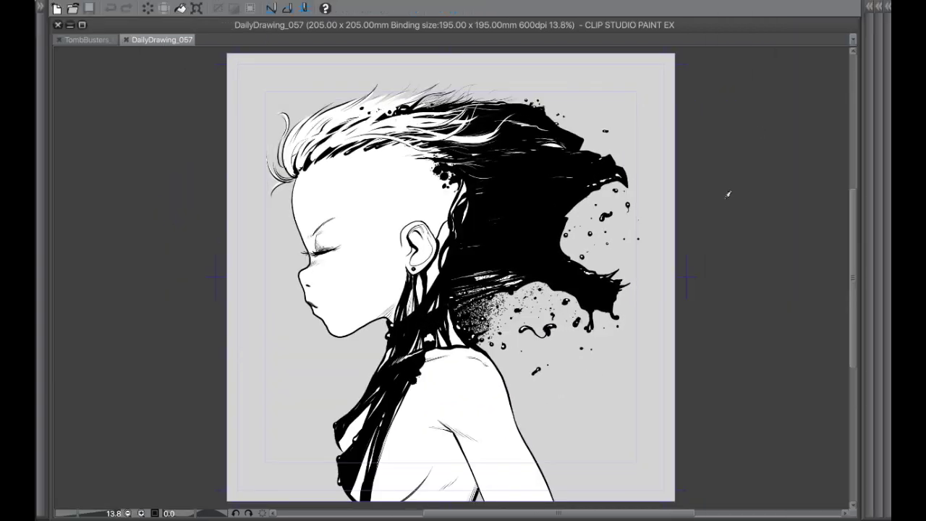